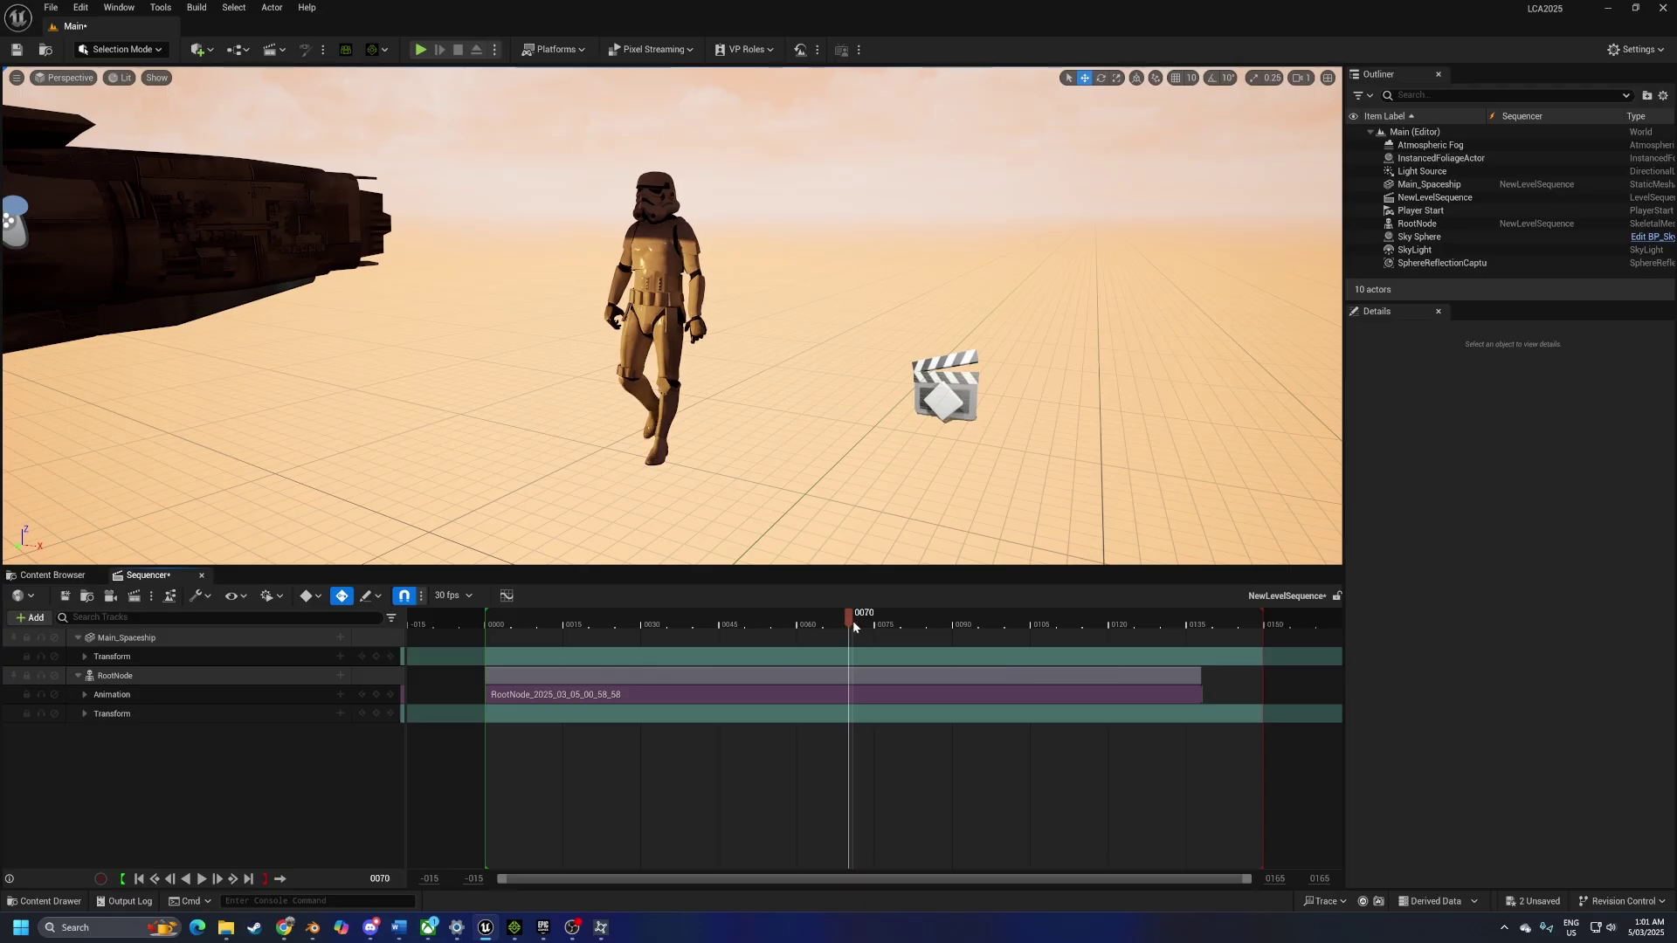
Scrub the level sequence back from frame 70 to preview the stormtrooper's walk animation
left_click_drag(853, 625, 811, 647)
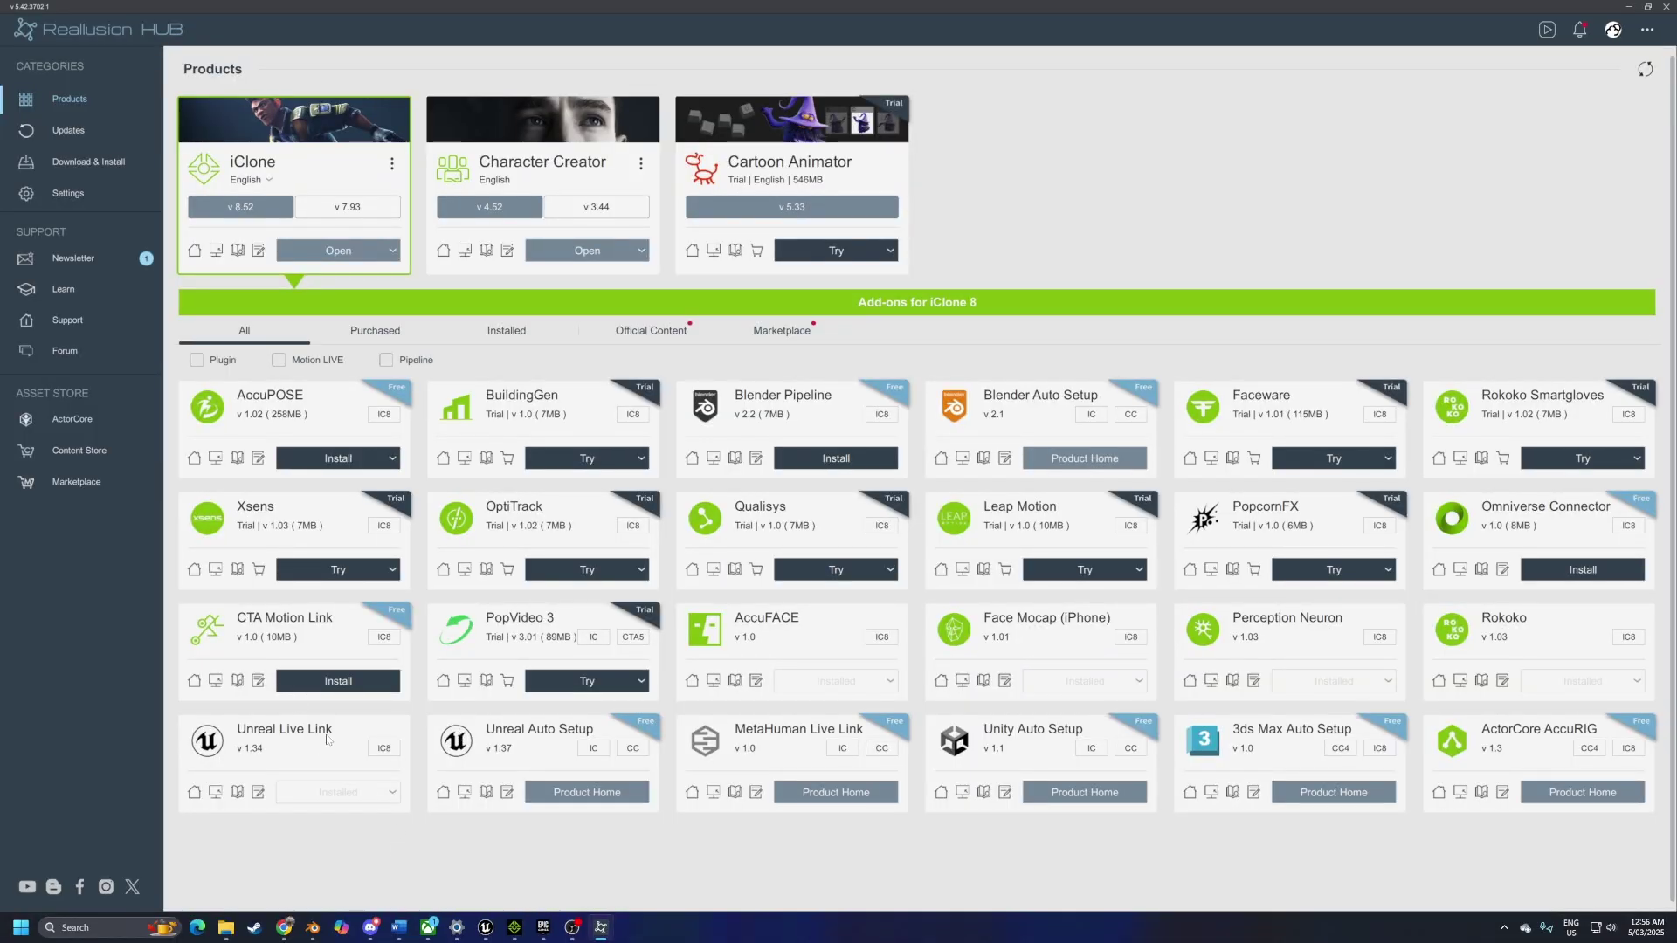
In the Epic Games Launcher, search the Fab Library for iclone and view the iClone Unreal Live Link plugin's engine slots without installing it
left_click(543, 927)
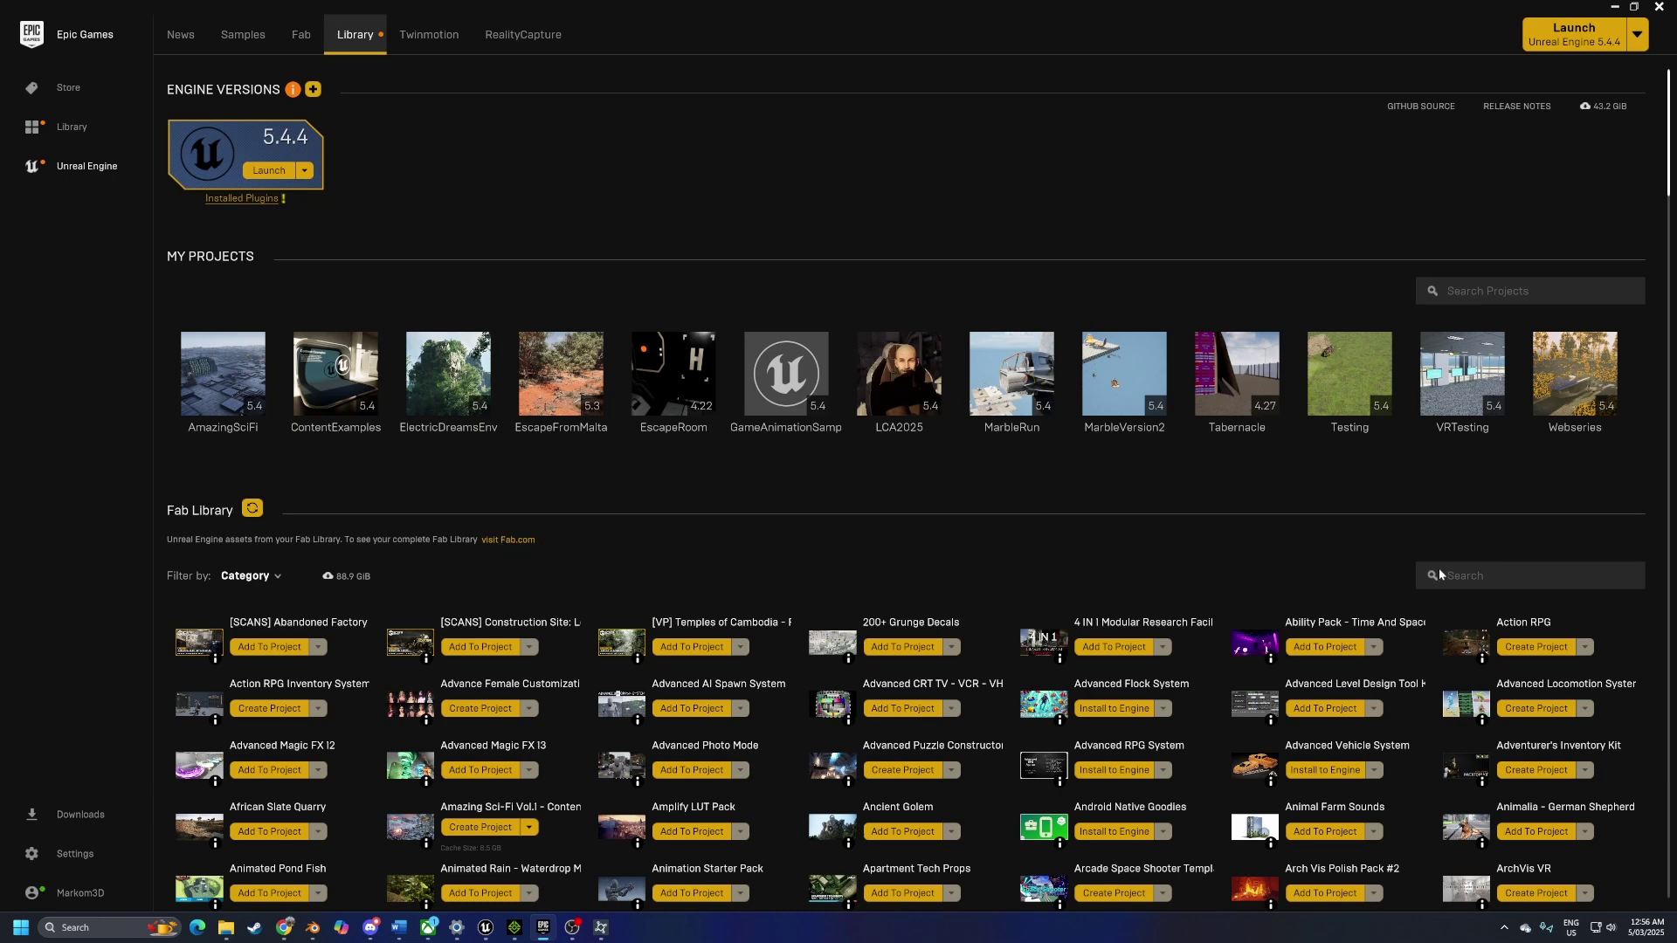
type("iclone")
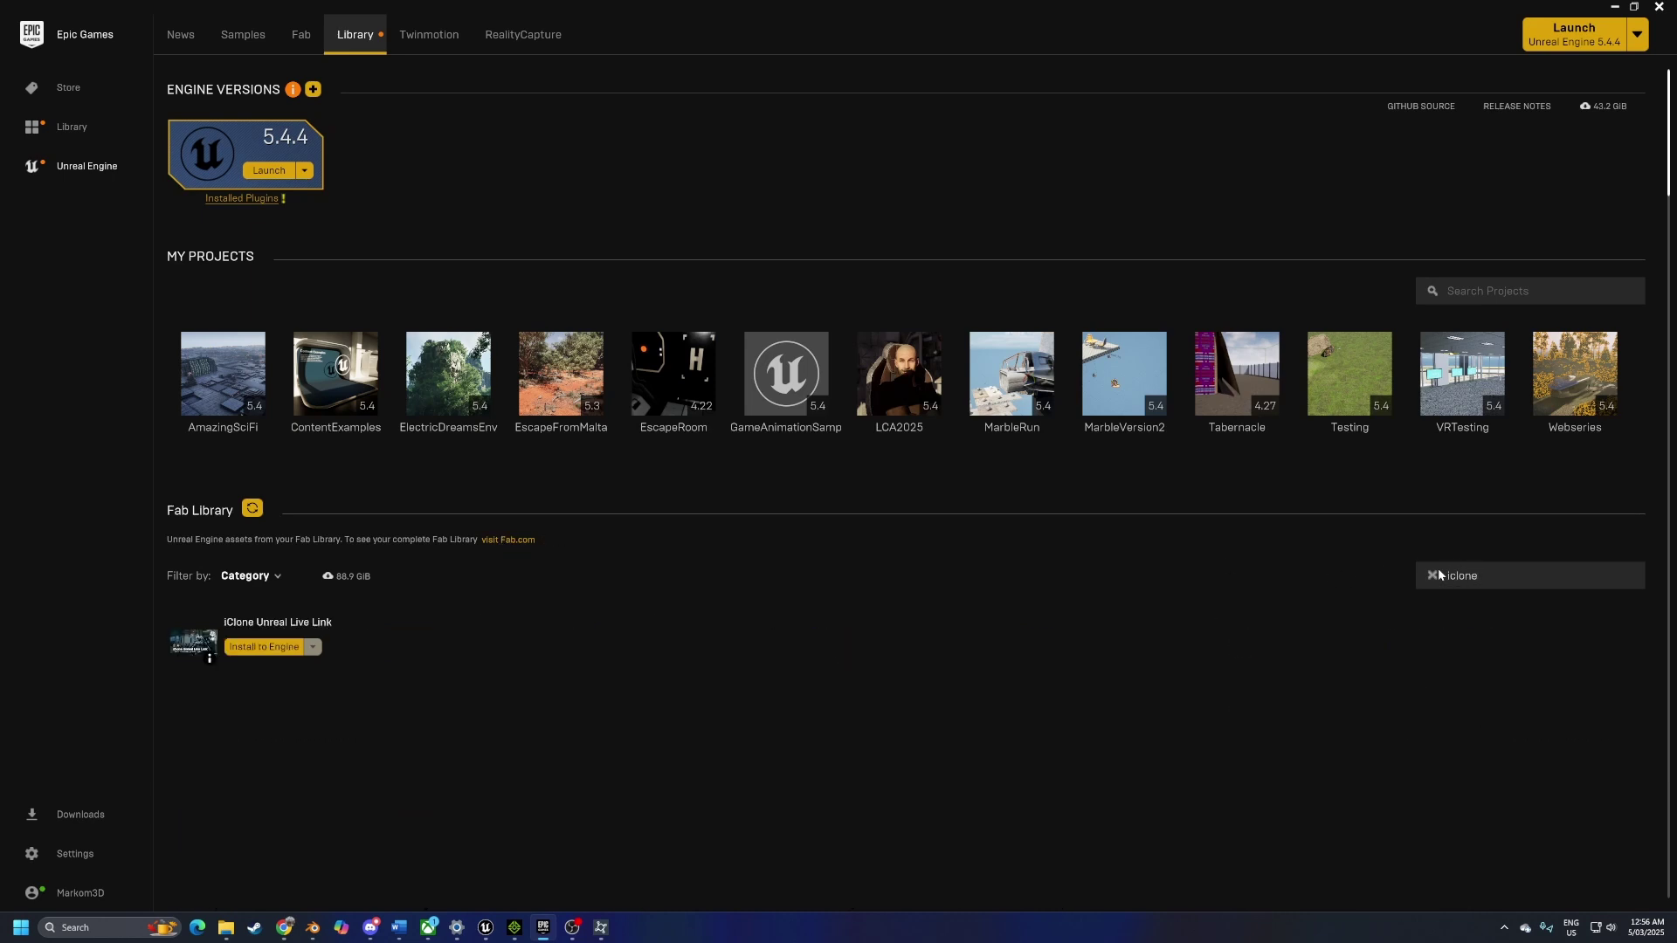
left_click(264, 647)
left_click(779, 464)
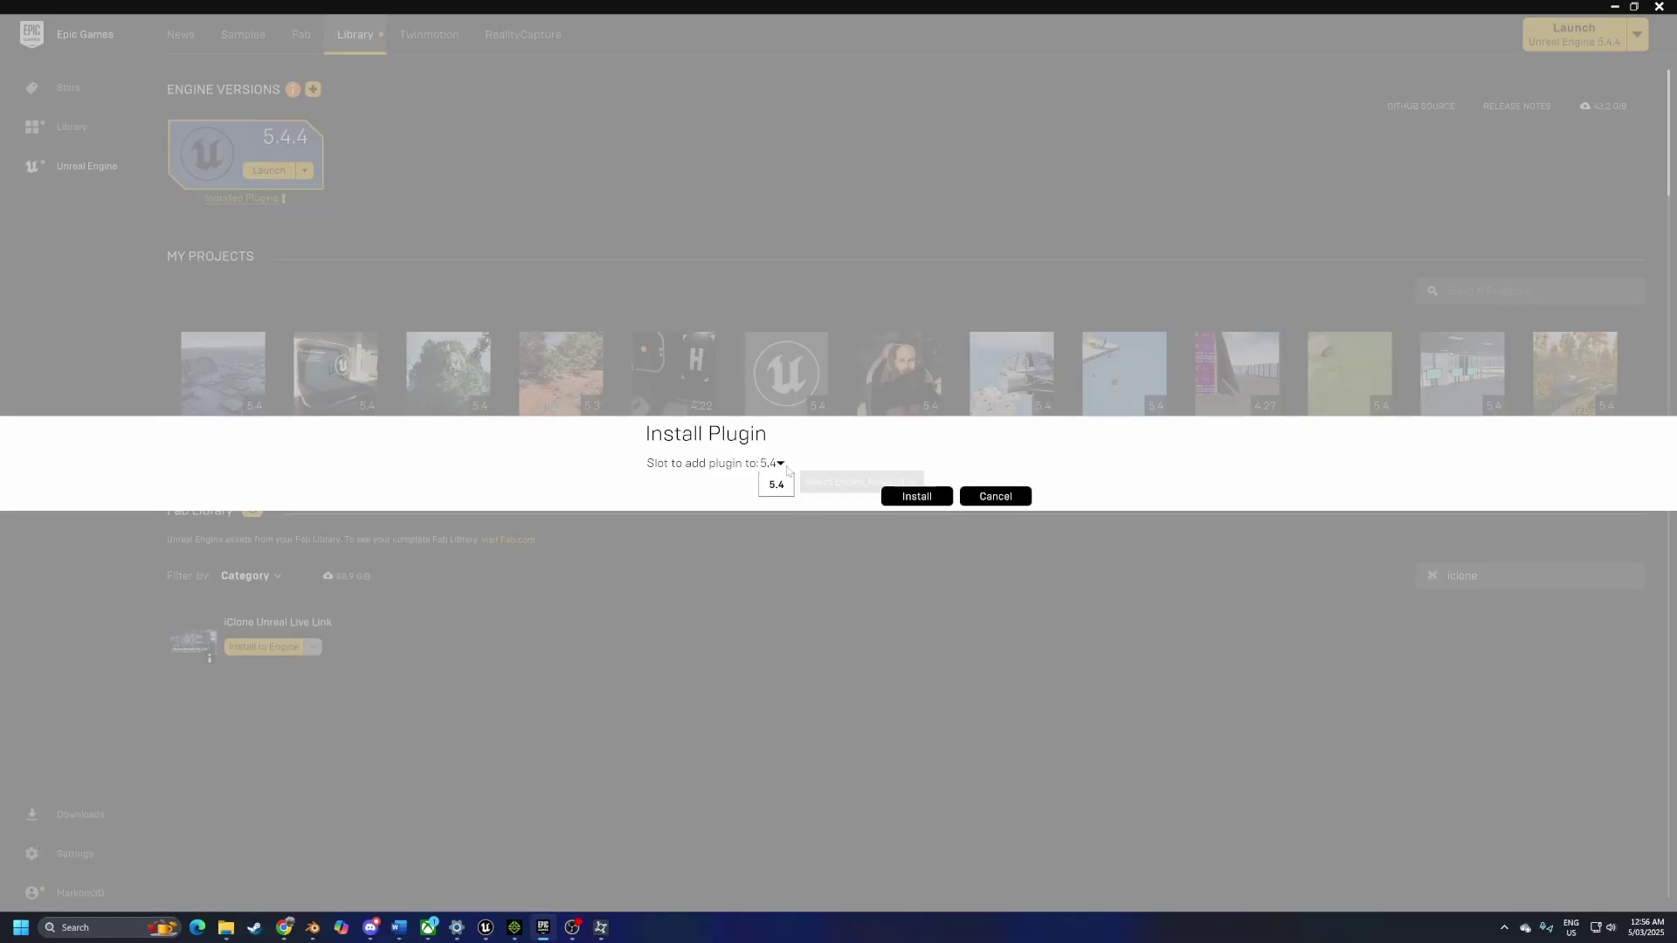
left_click(1015, 495)
Switch to iClone, find the Character Creator & iClone Auto Setup folder on disk, and open its Unreal subfolder
key("alt+Tab")
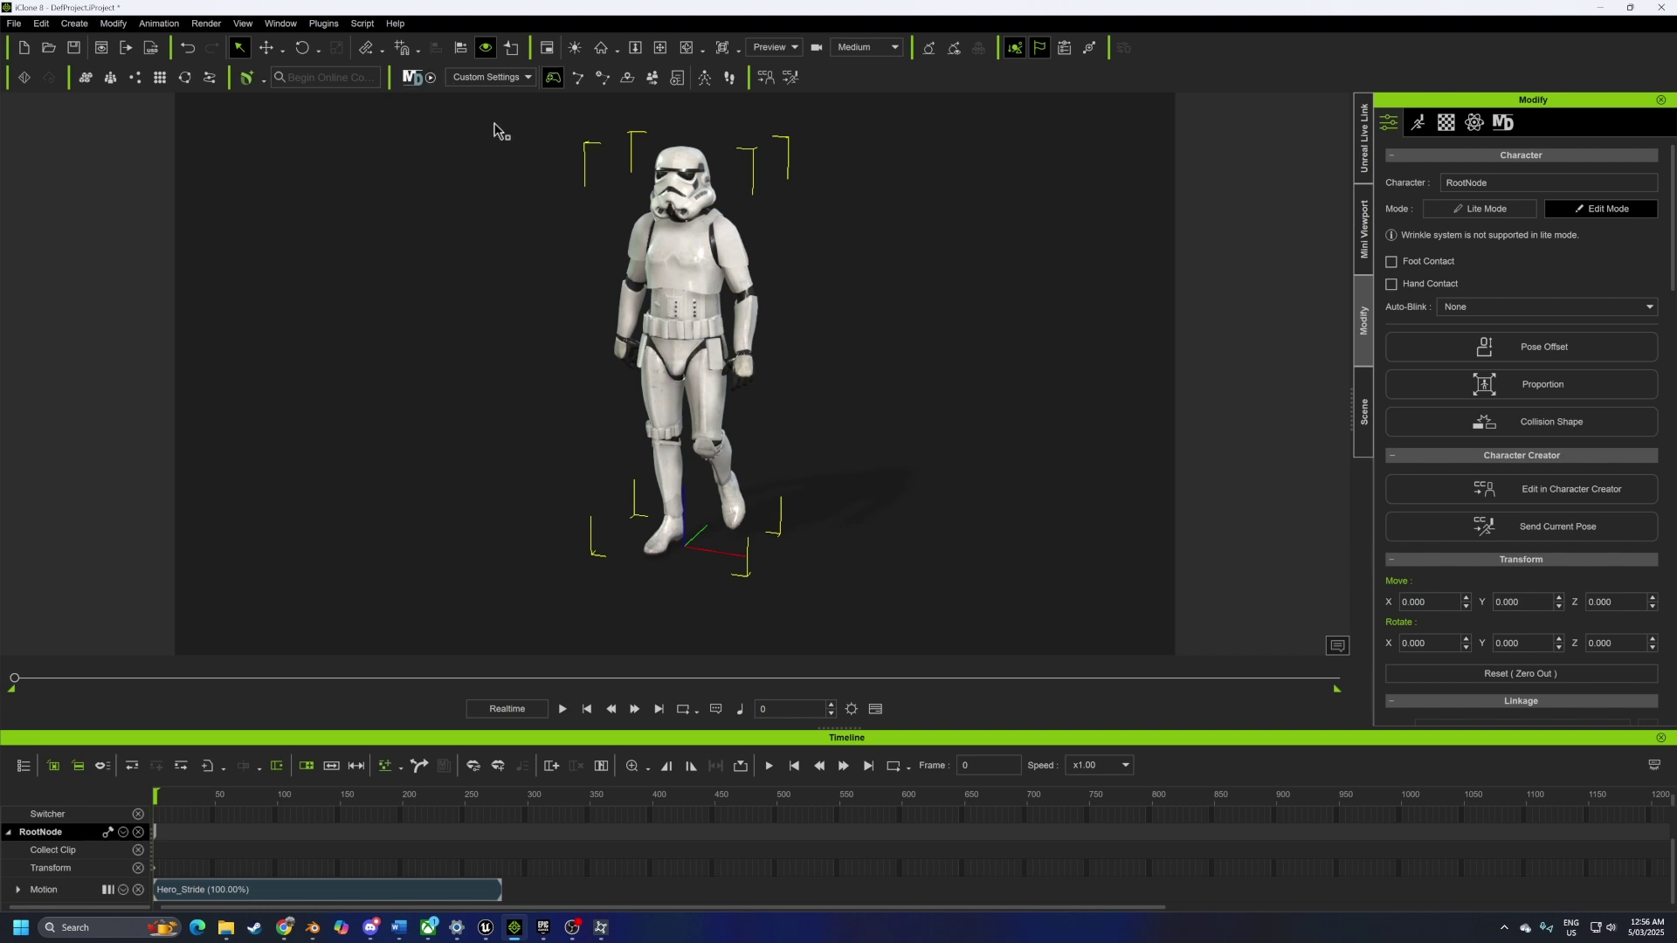
left_click(323, 24)
mouse_move(383, 100)
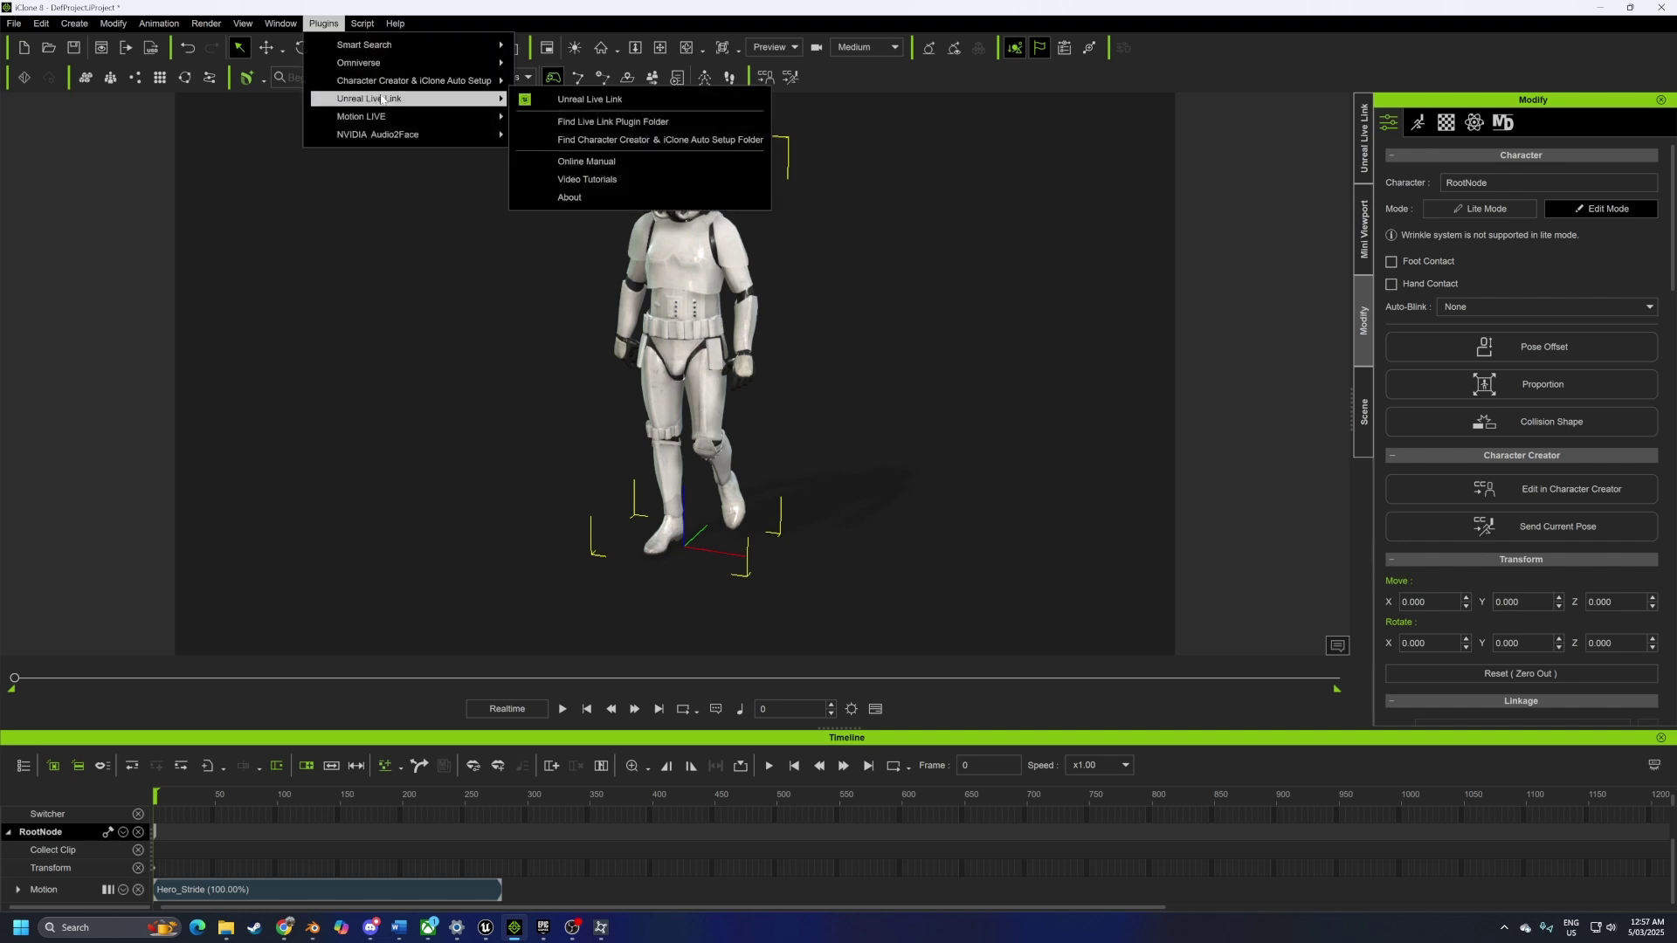
left_click(649, 141)
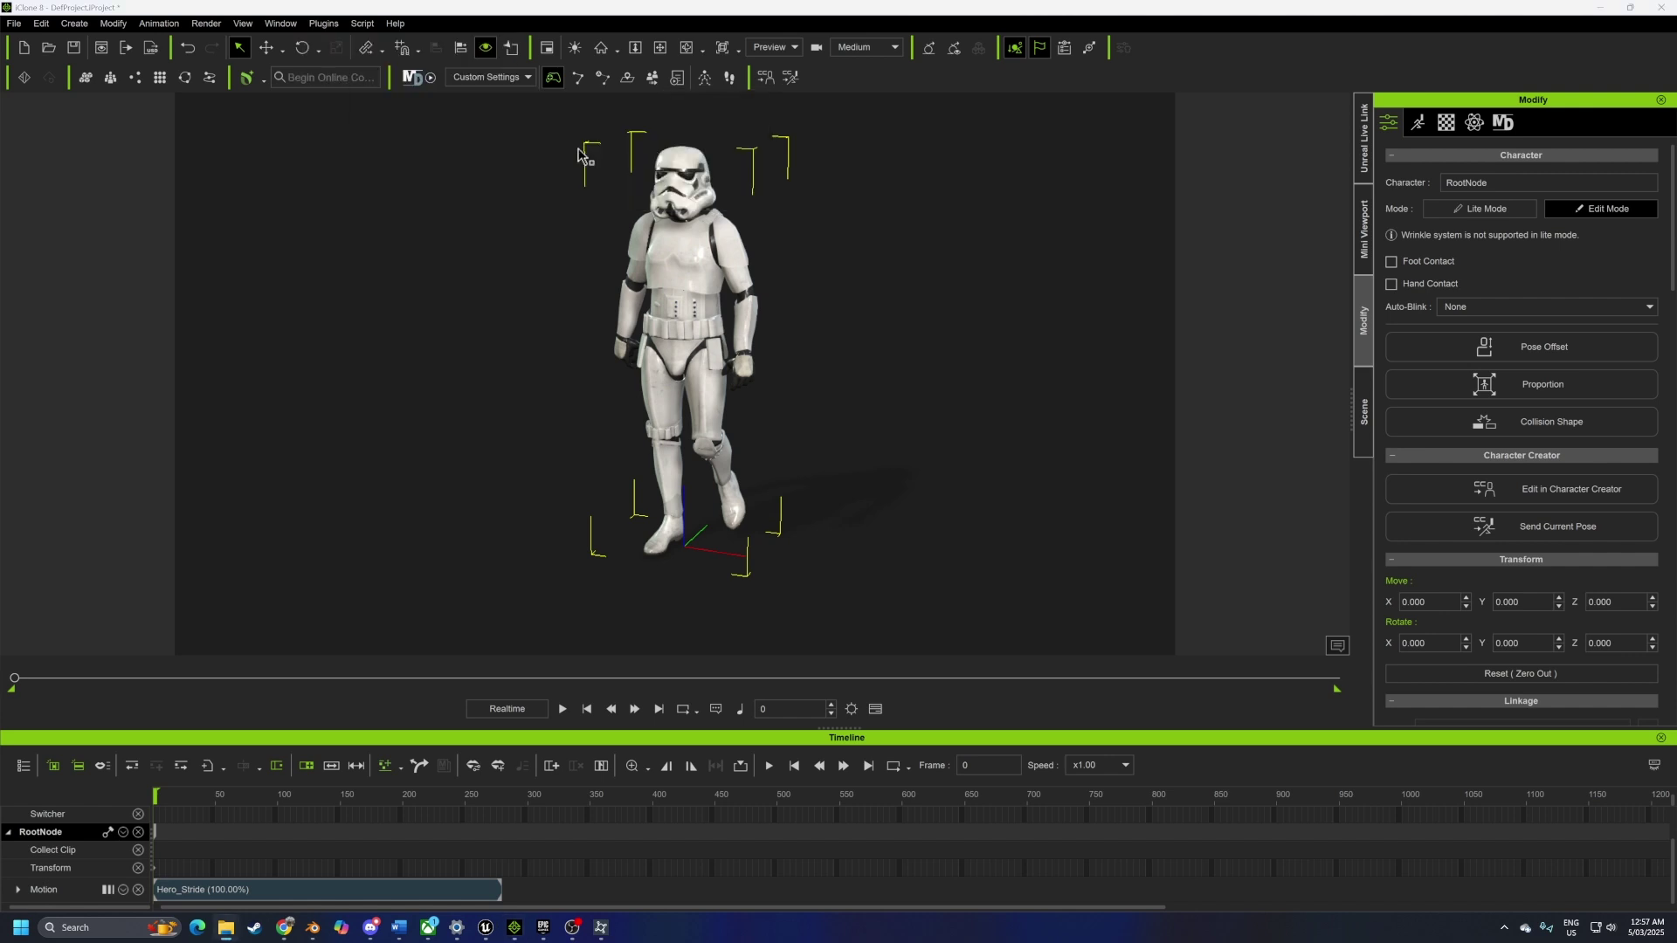
double_click(640, 165)
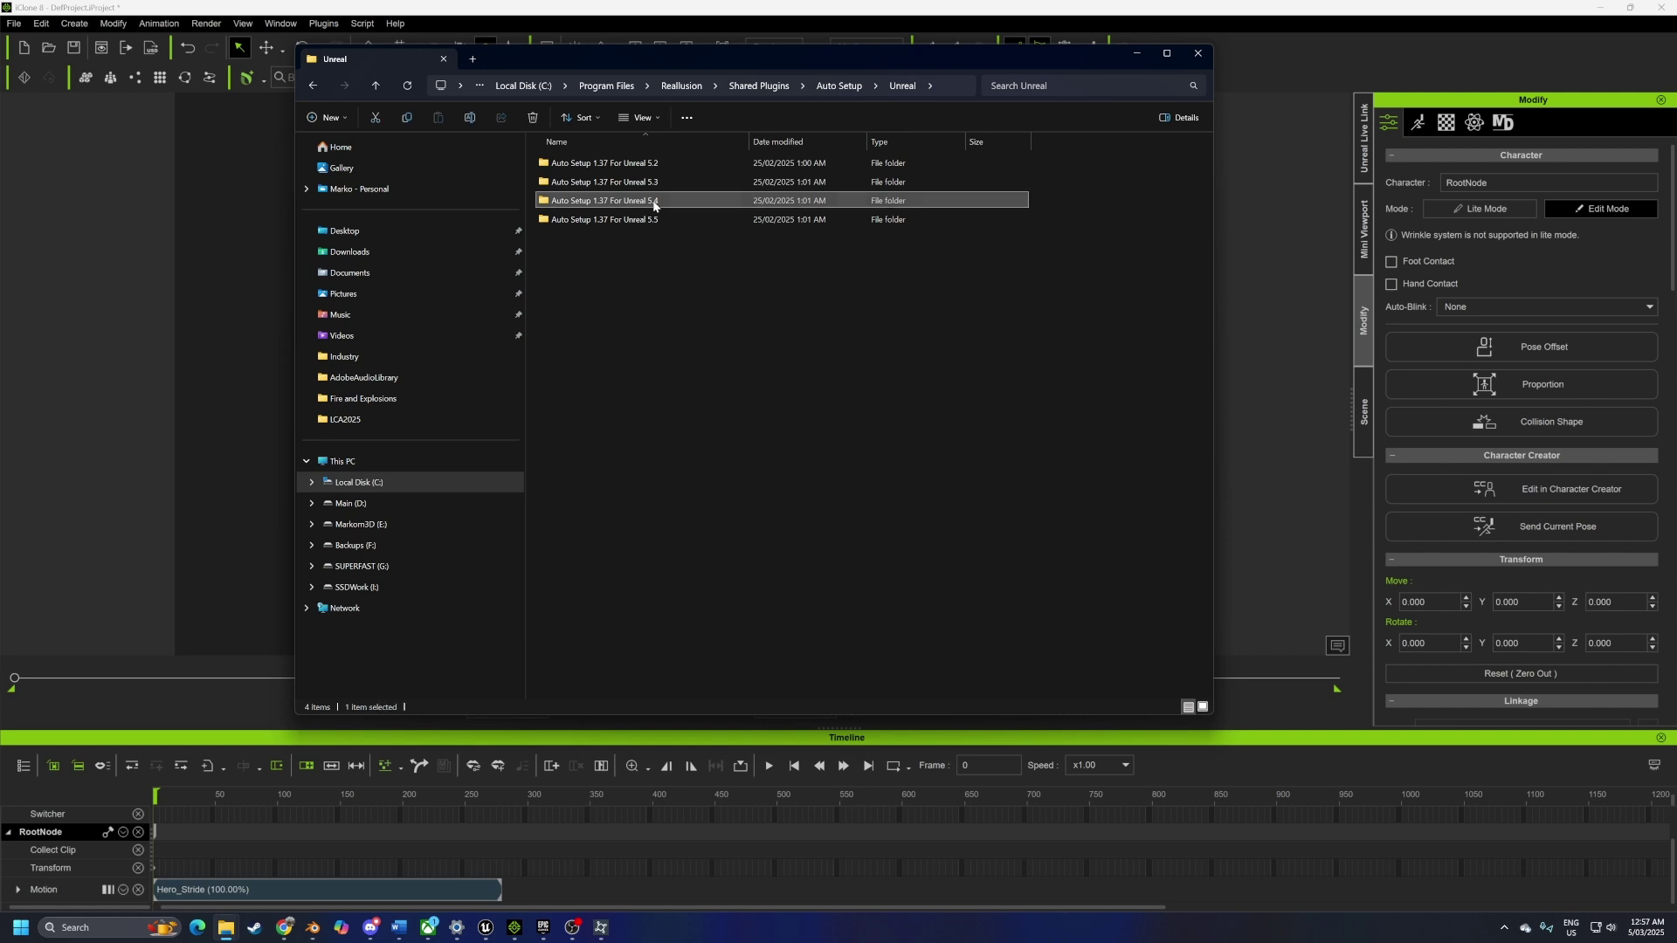
Copy the Content folder, Plugins folder and readme file from the Auto Setup 1.37 For Unreal 5.4 folder
double_click(653, 202)
left_click_drag(670, 252, 557, 164)
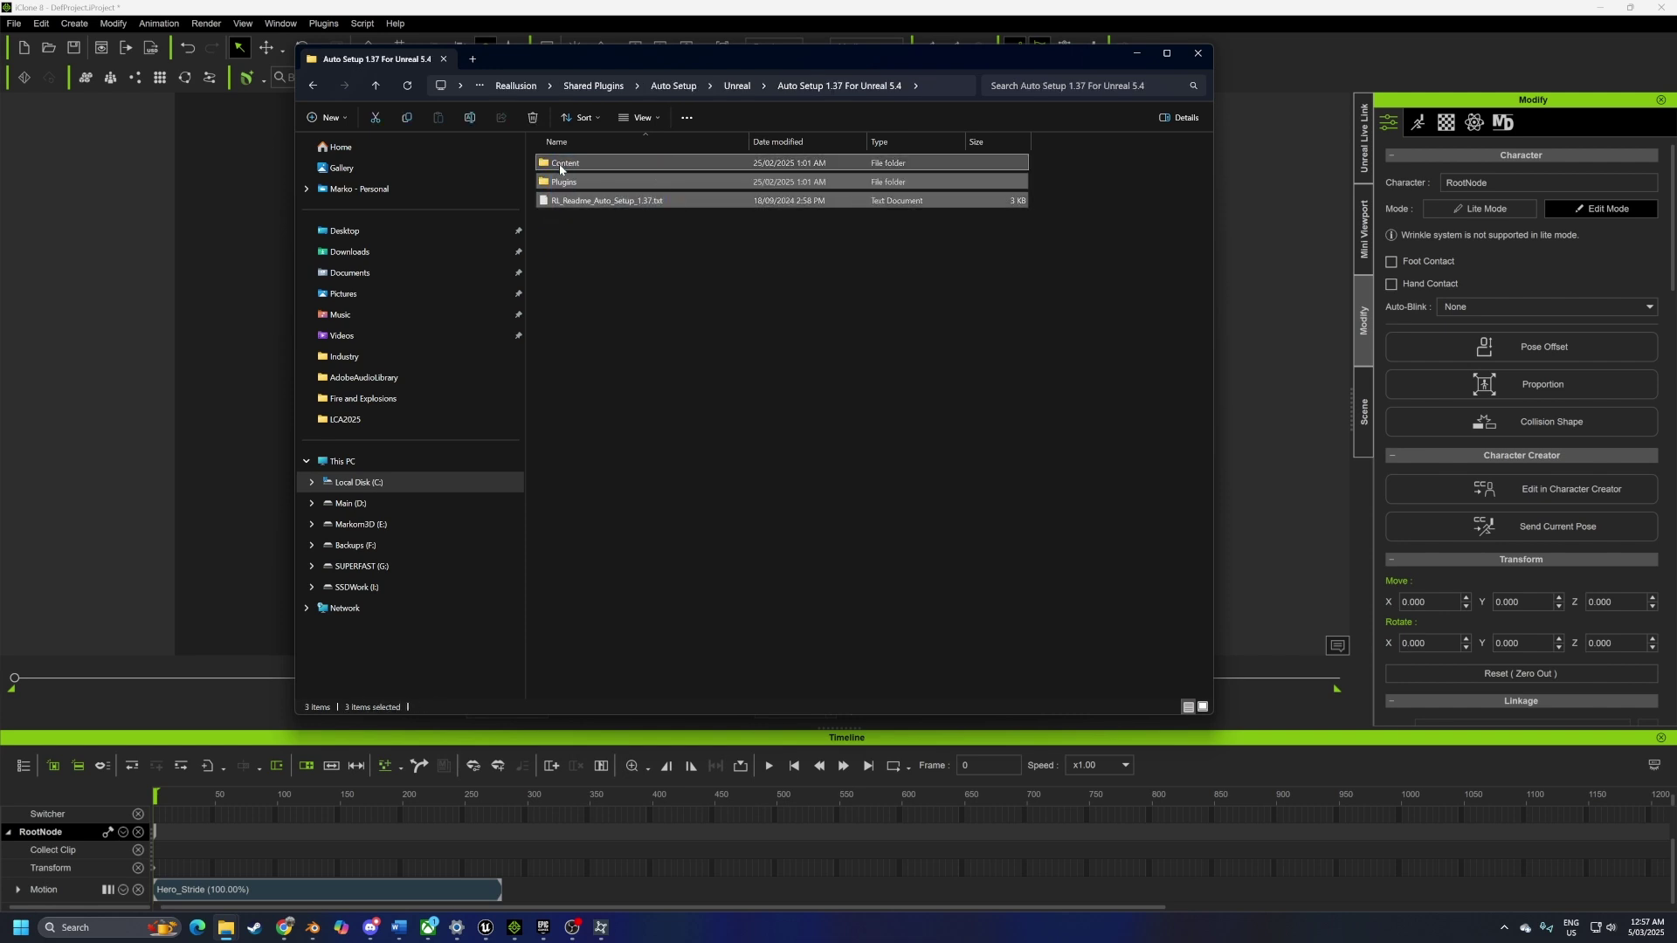
right_click(561, 166)
left_click(609, 186)
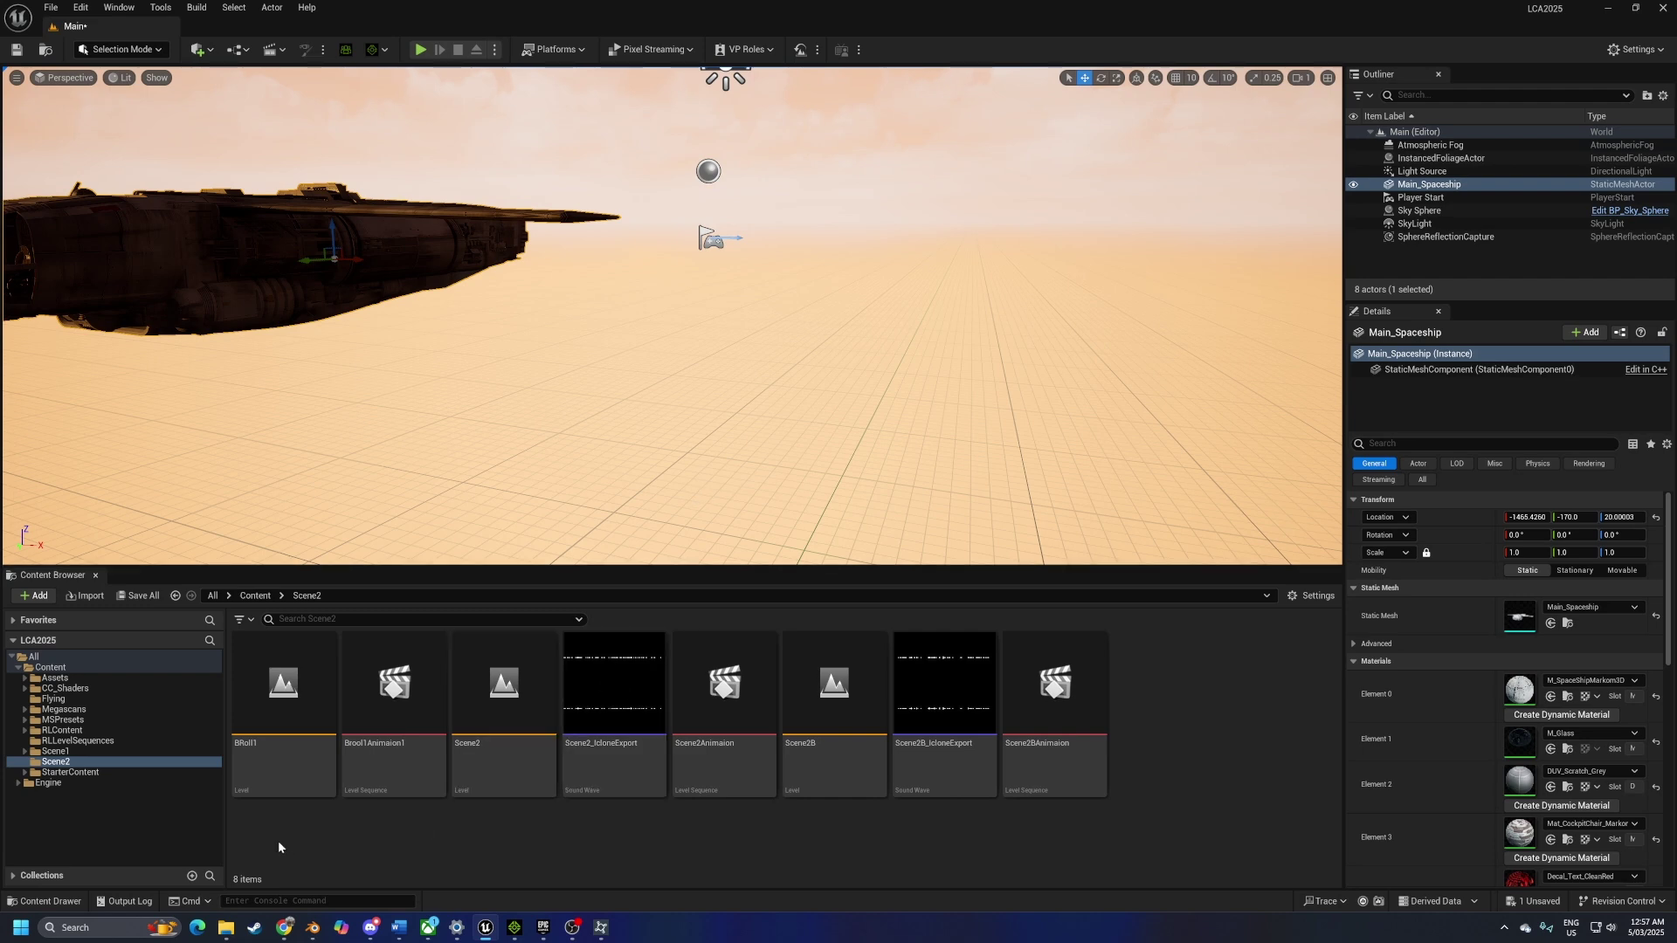
Switch to Unreal Editor, reveal the Content folder in File Explorer, and go up to the LCA2025 project folder
left_click(65, 670)
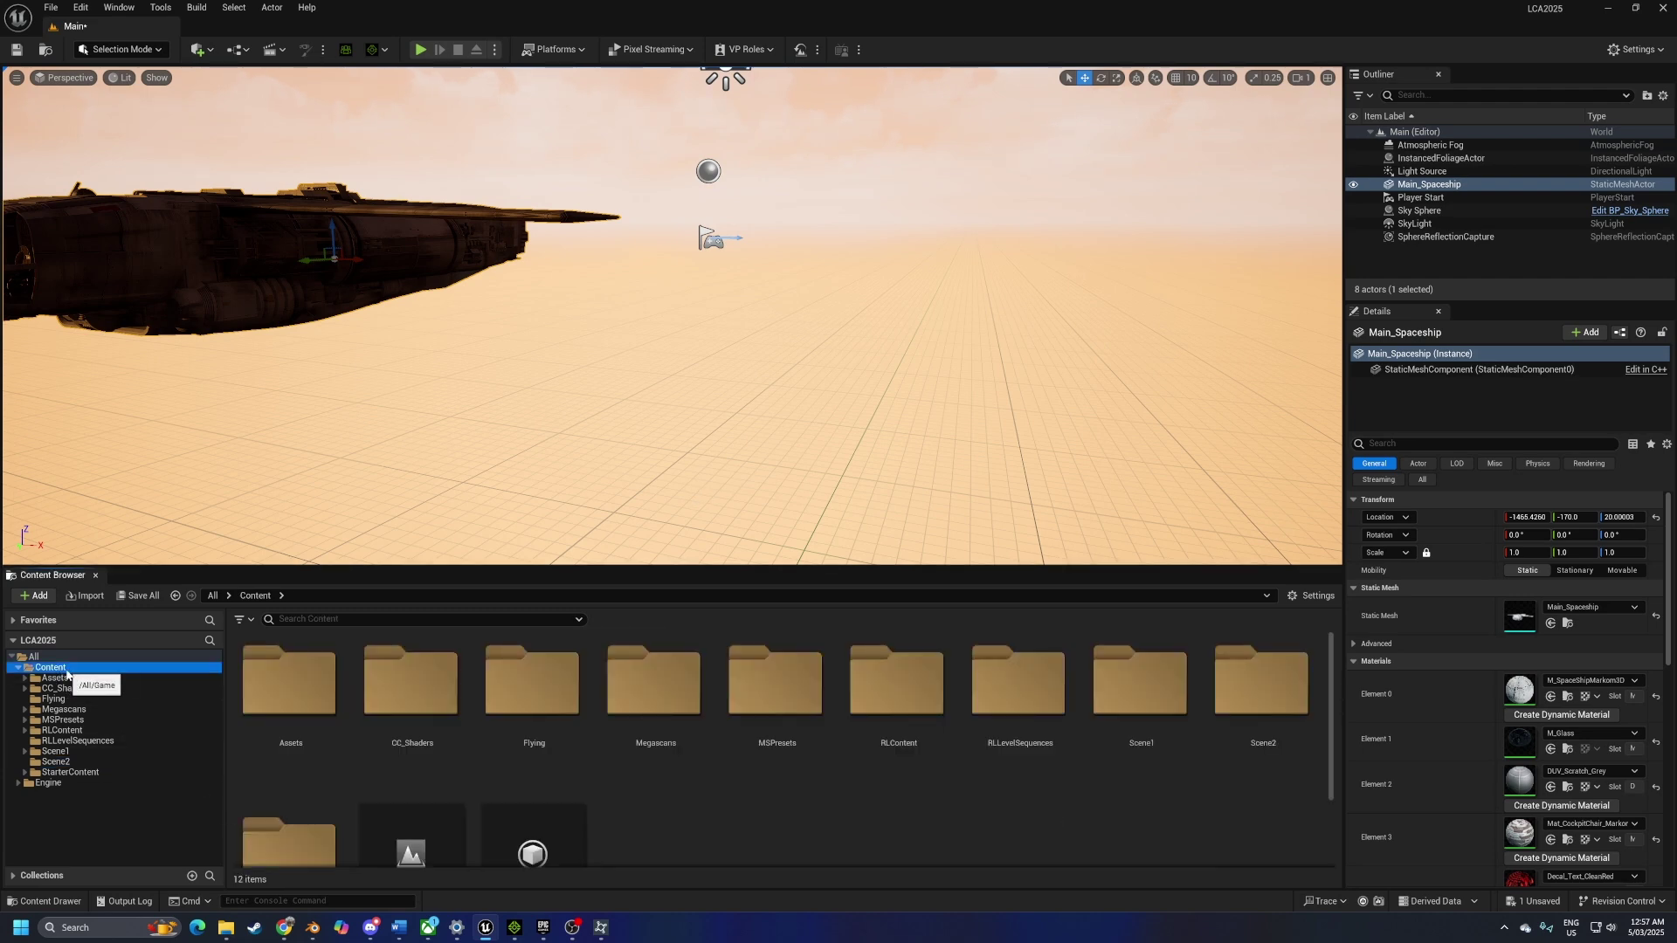
right_click(67, 670)
left_click(187, 434)
left_click(727, 99)
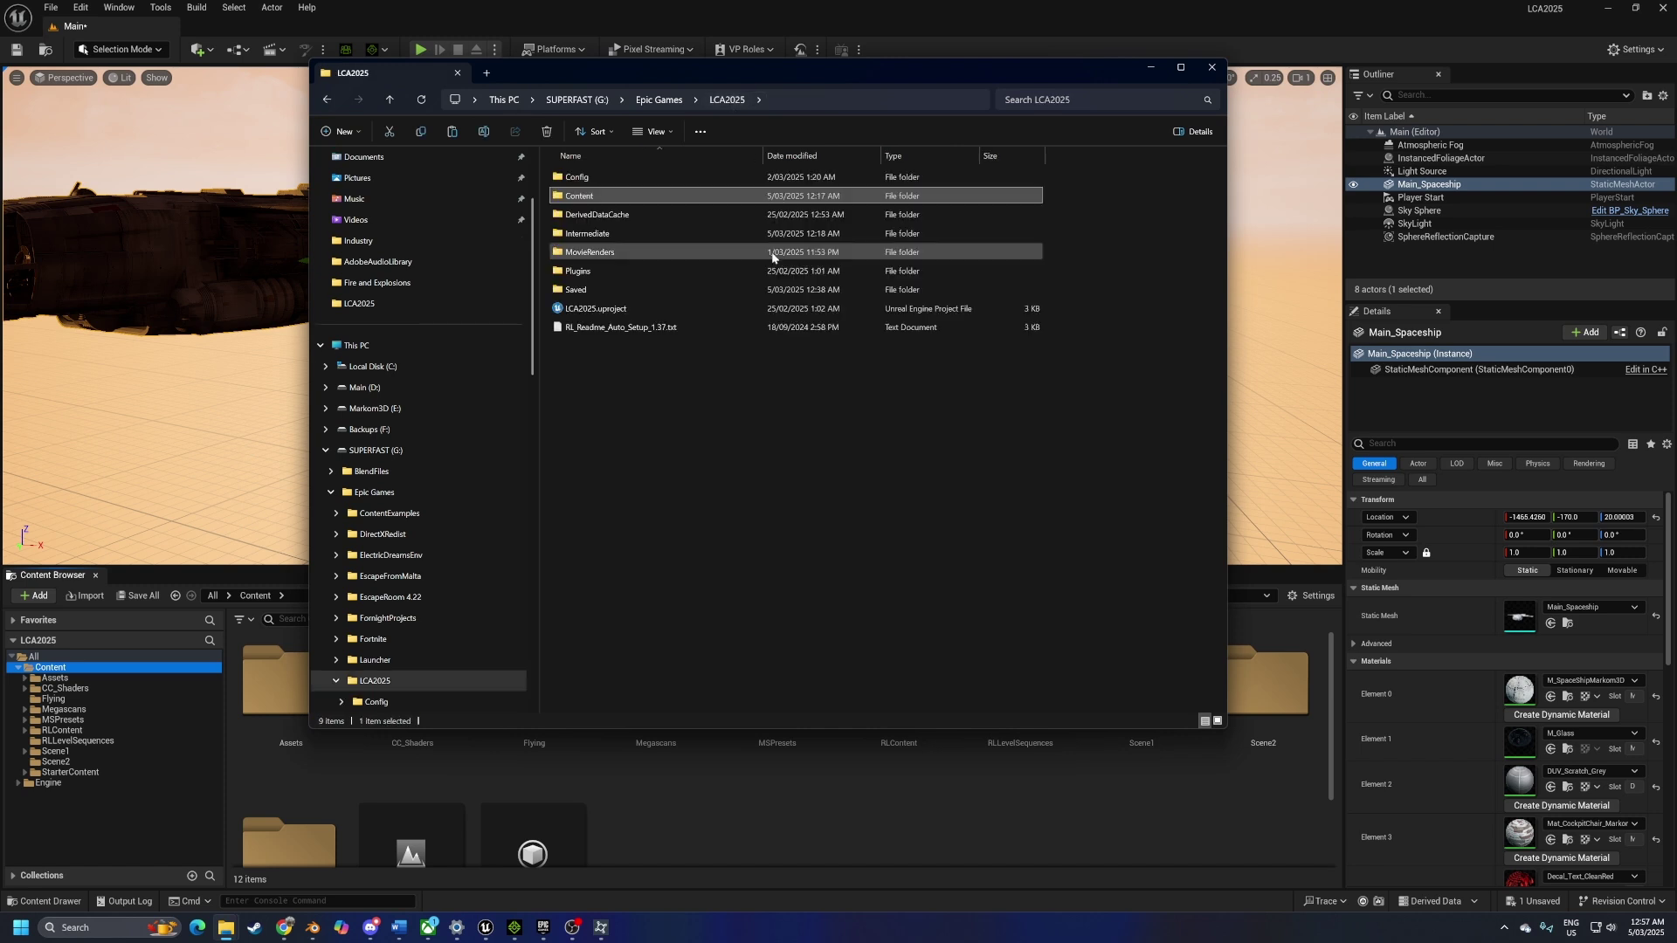
right_click(657, 404)
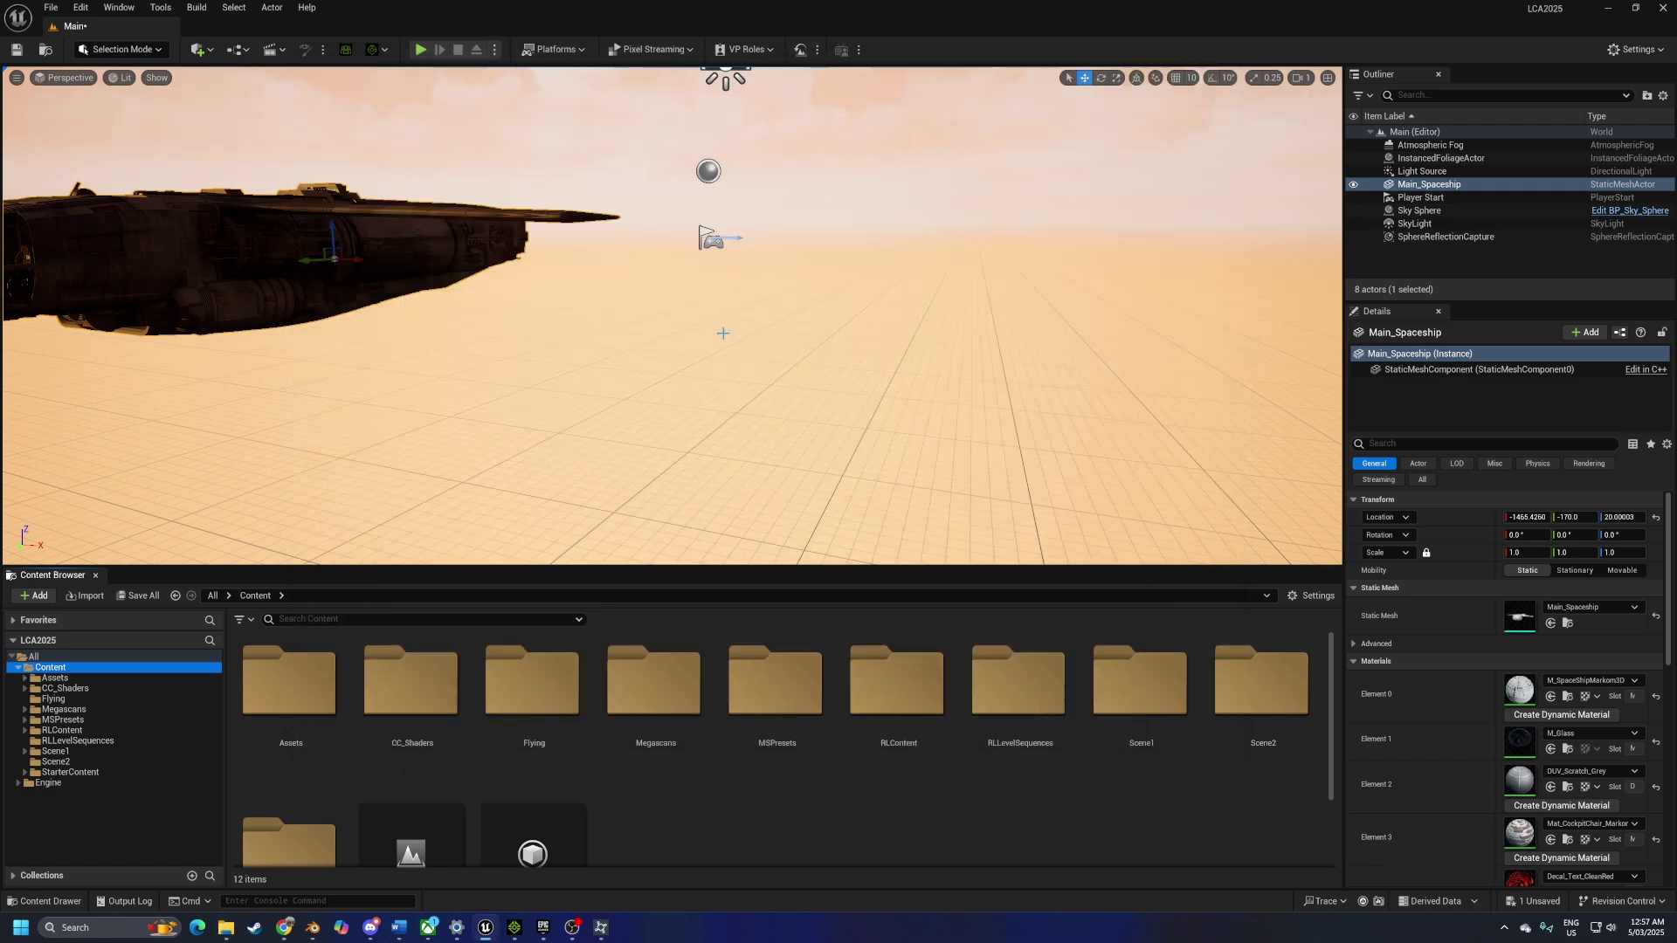
Search the project's plugins for "ic" and look through the iClone Live Link commands
left_click(93, 9)
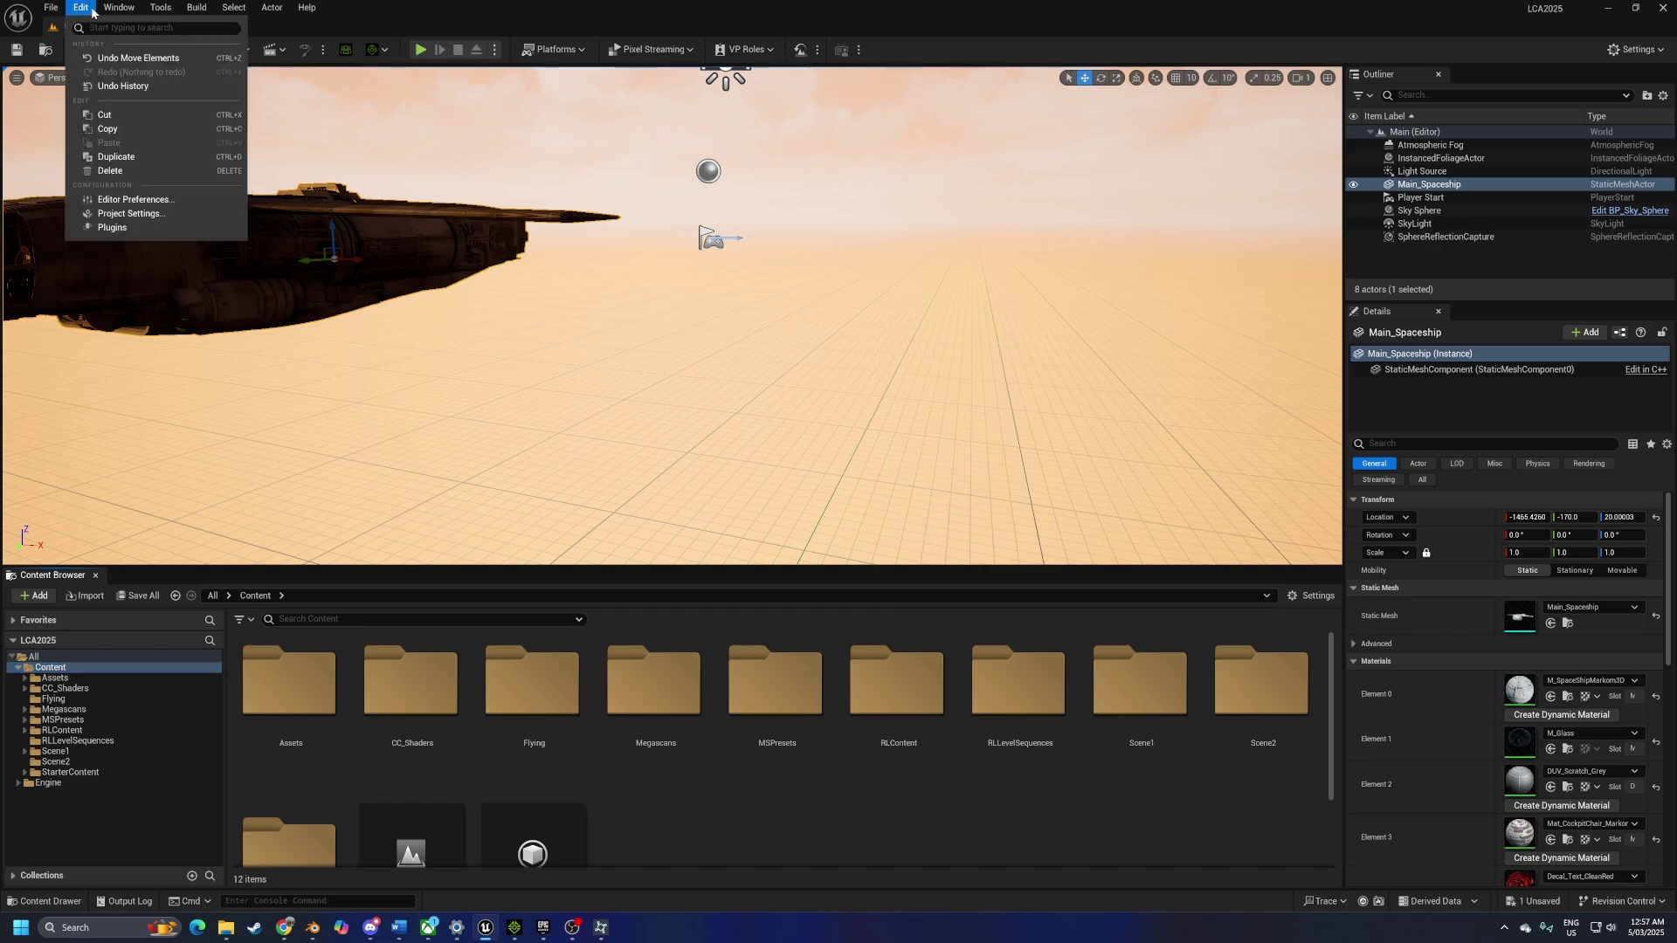
left_click(154, 226)
type("ic")
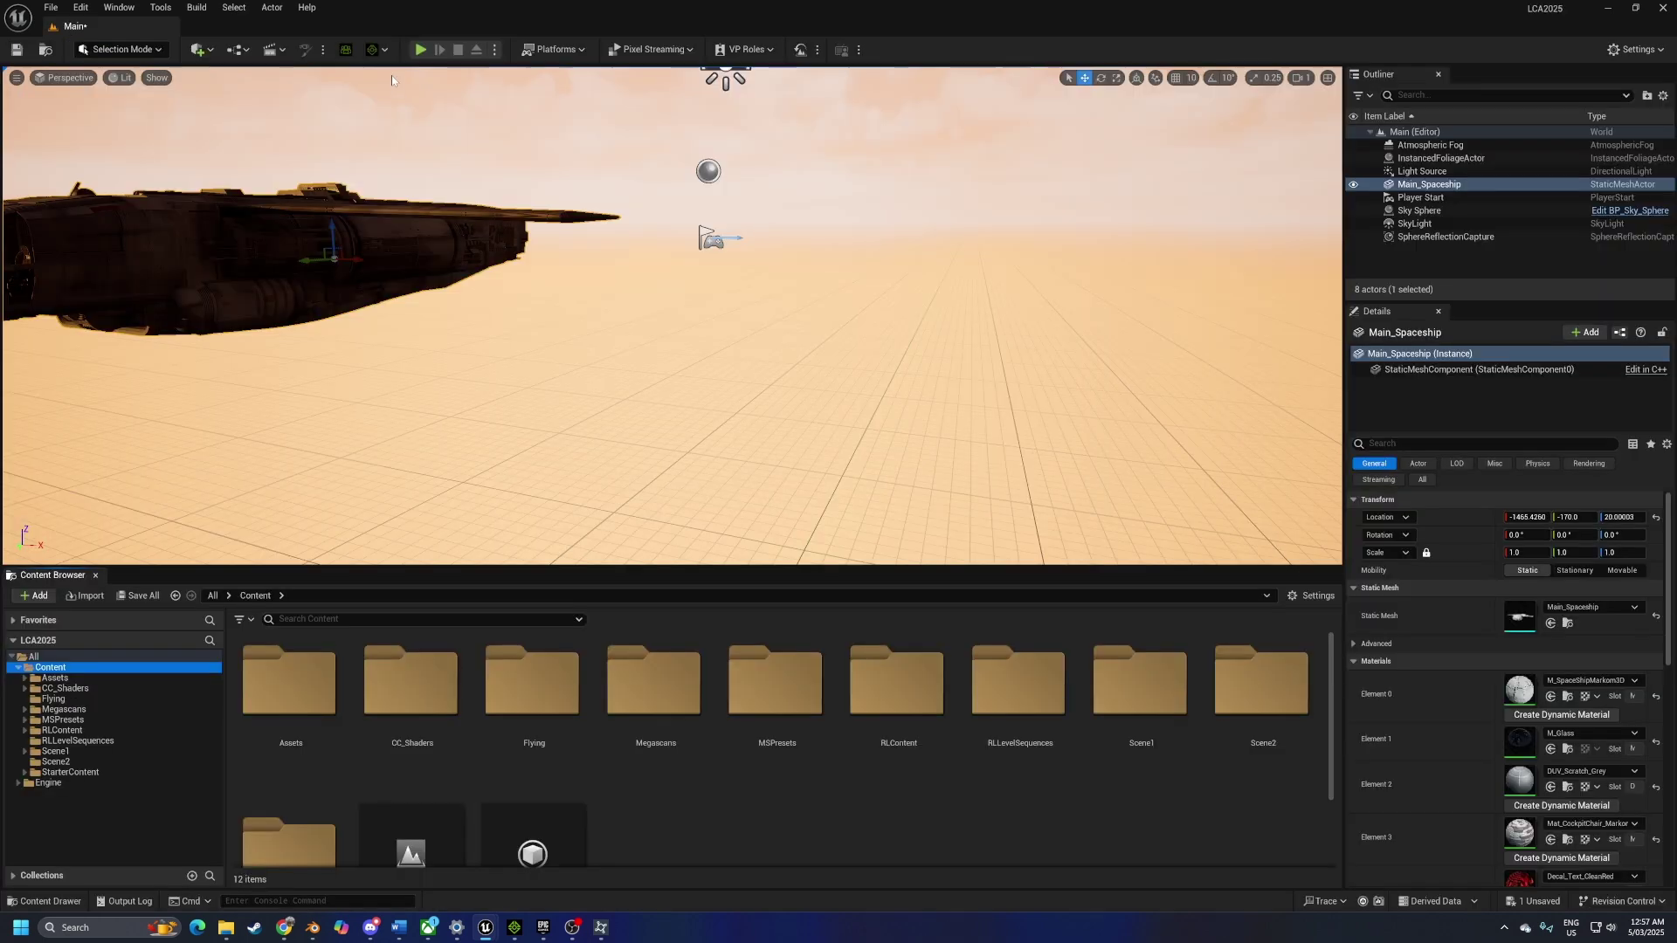
left_click(382, 53)
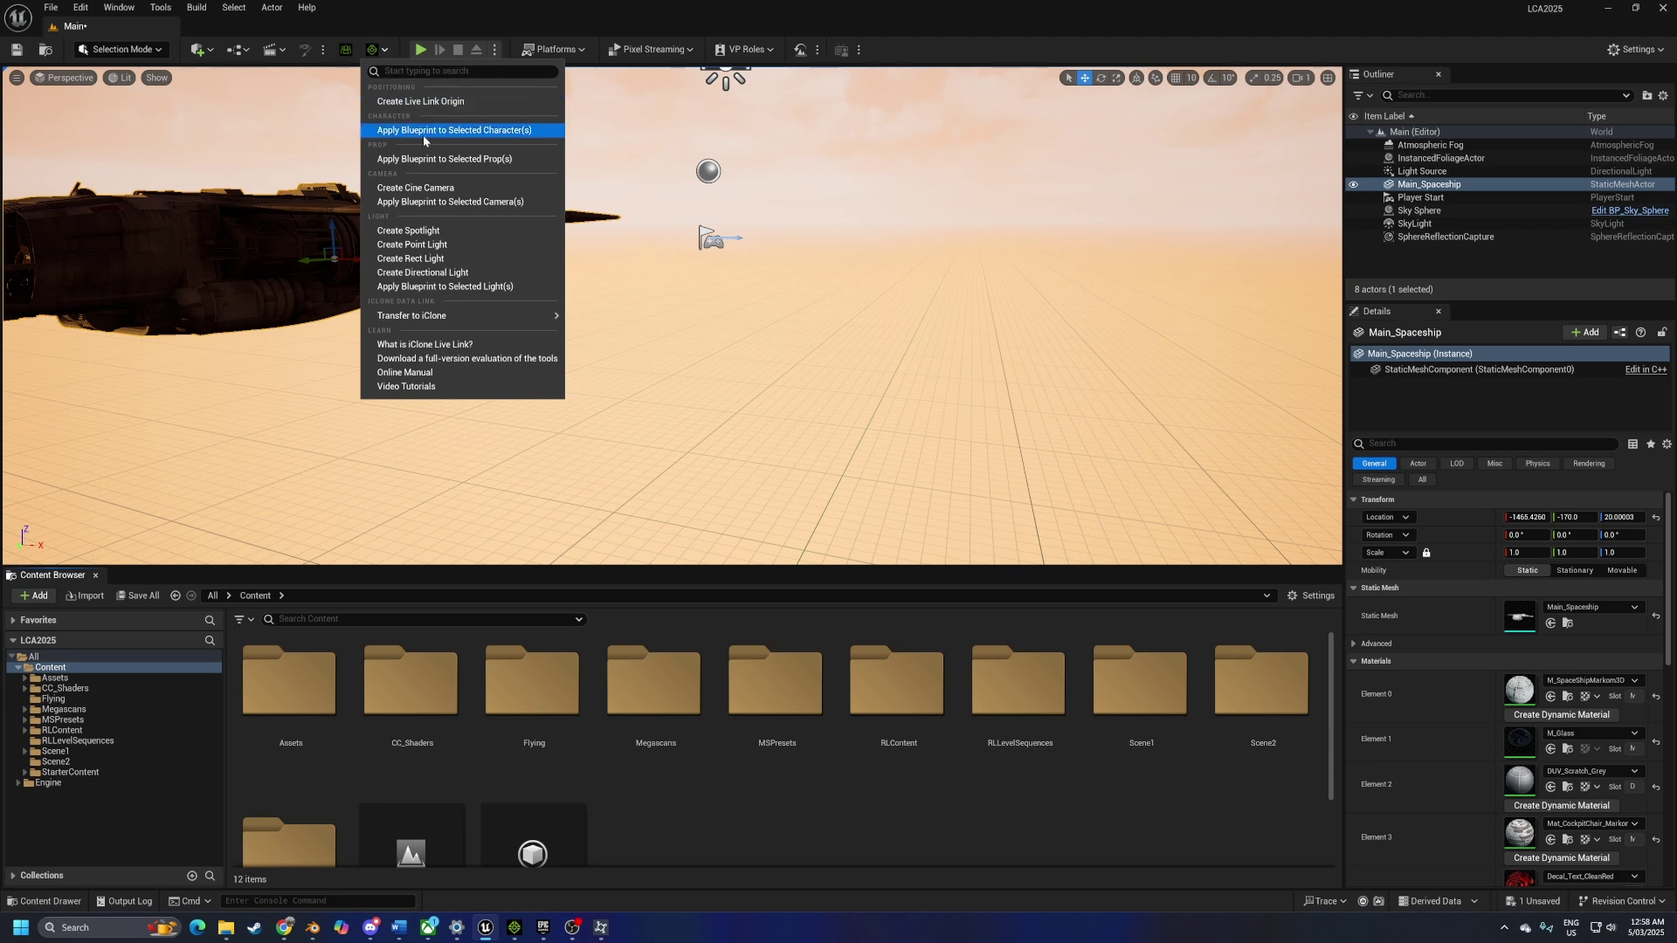
left_click(370, 28)
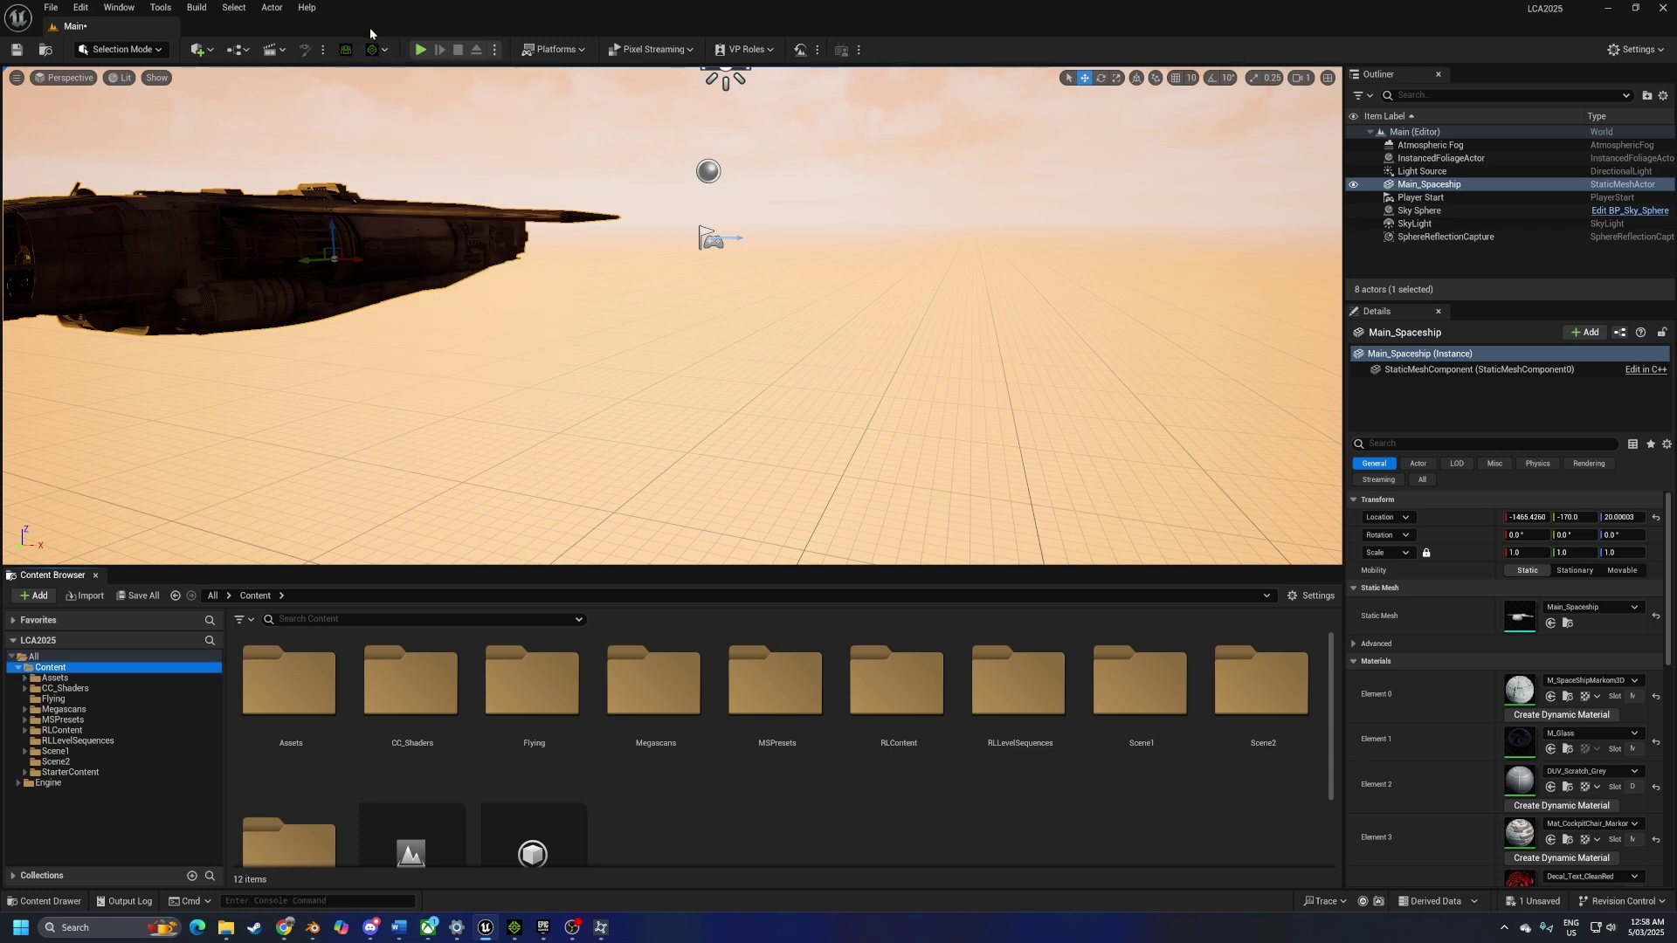
Set the Character Creator & iClone Auto Setup shader type to HQ Shader and apply it
left_click(345, 50)
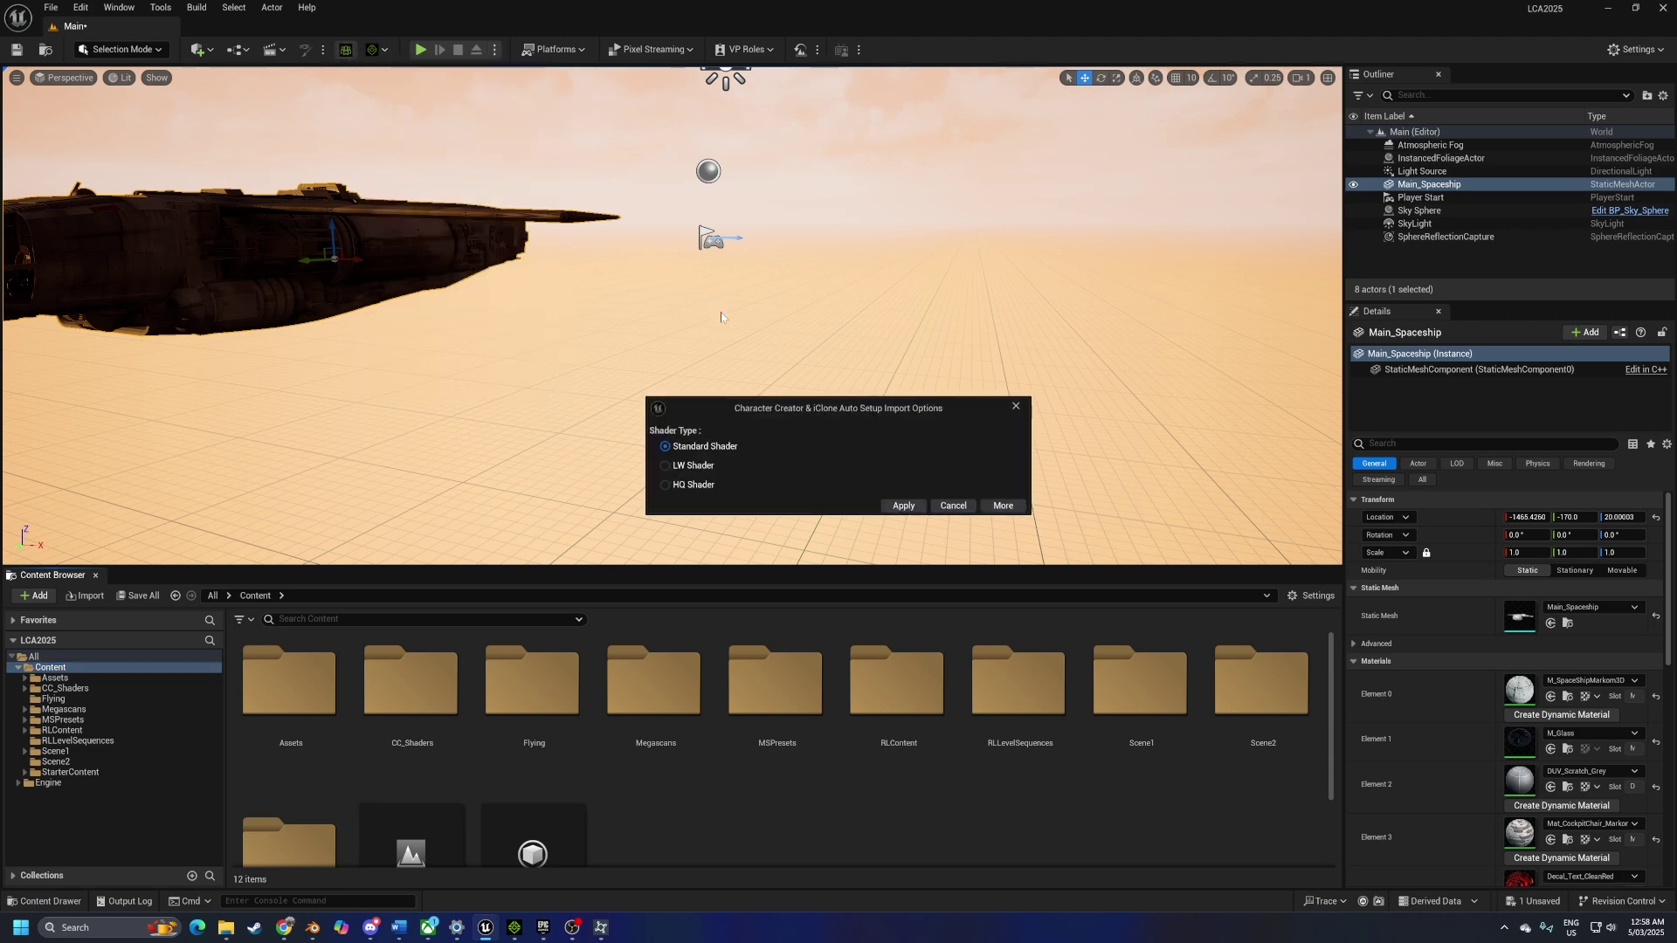
left_click(667, 485)
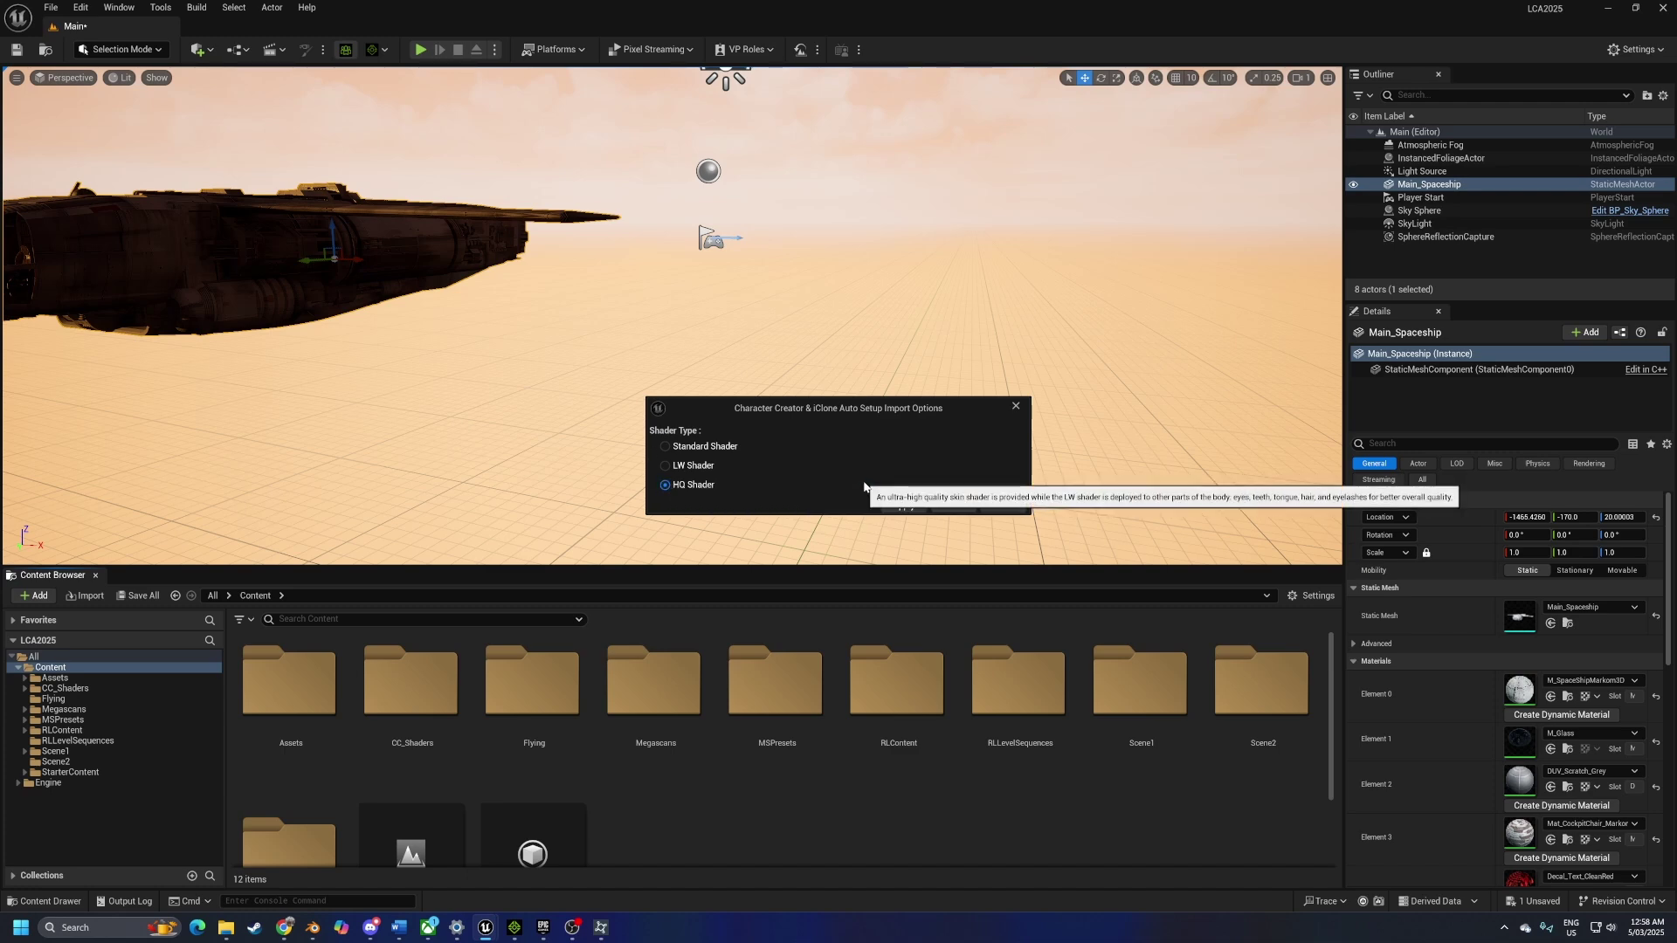
left_click(901, 503)
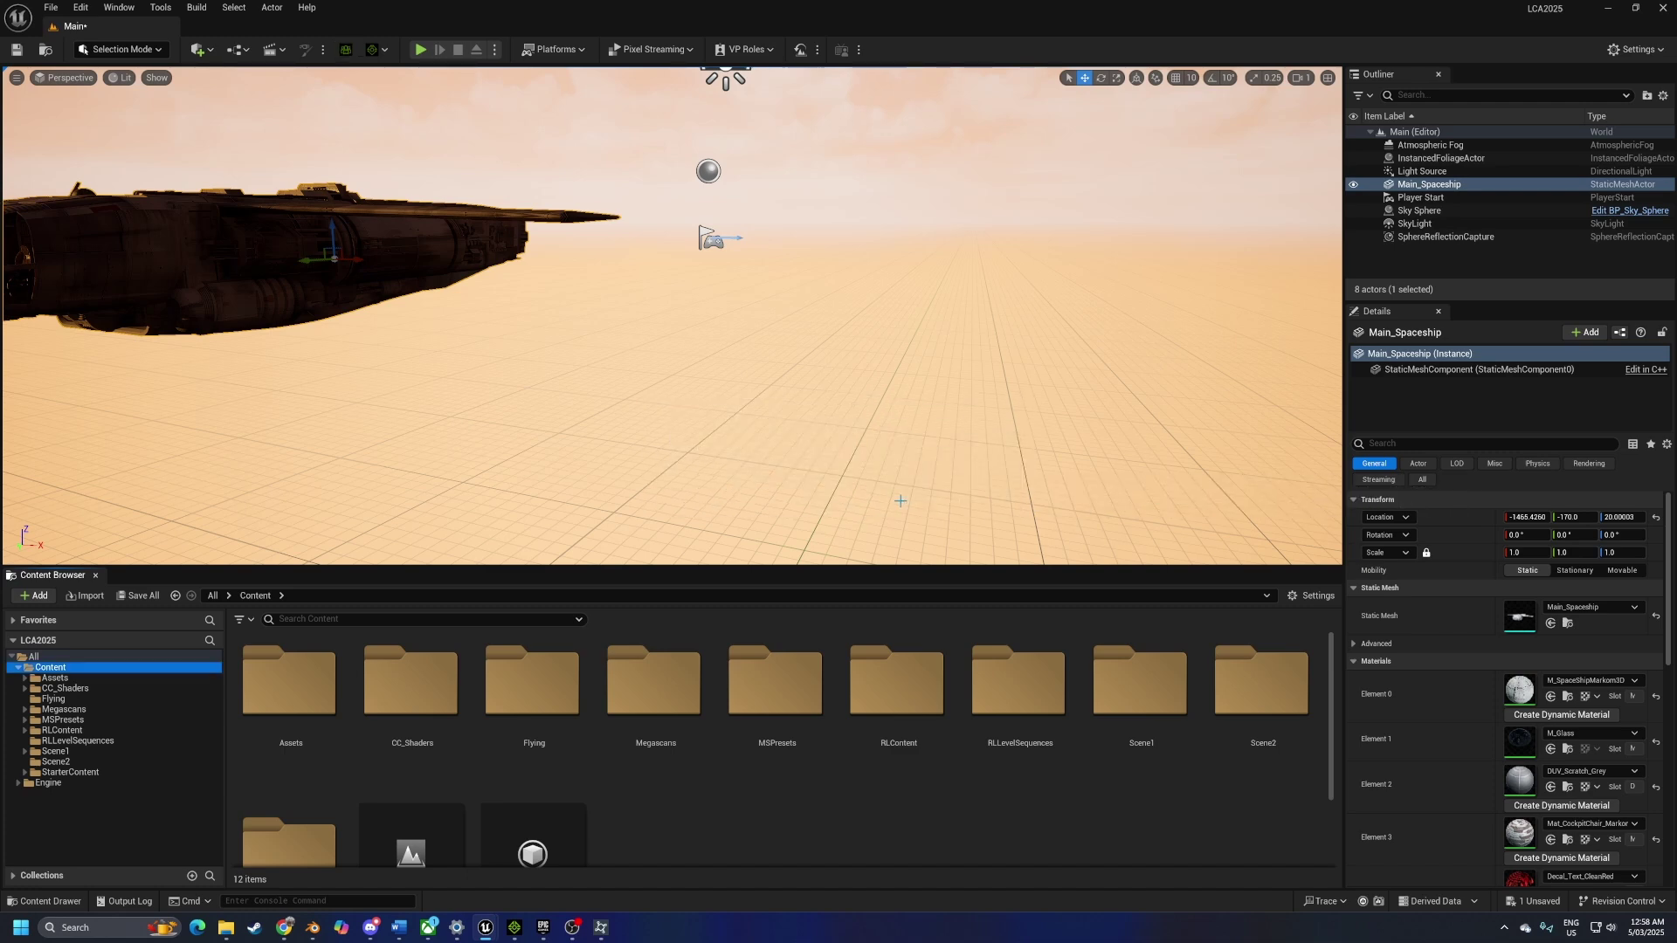
Switch to iClone, open Unreal Live Link, and include motion in the scene transfer with a frame range ending at 275
key("alt+Tab")
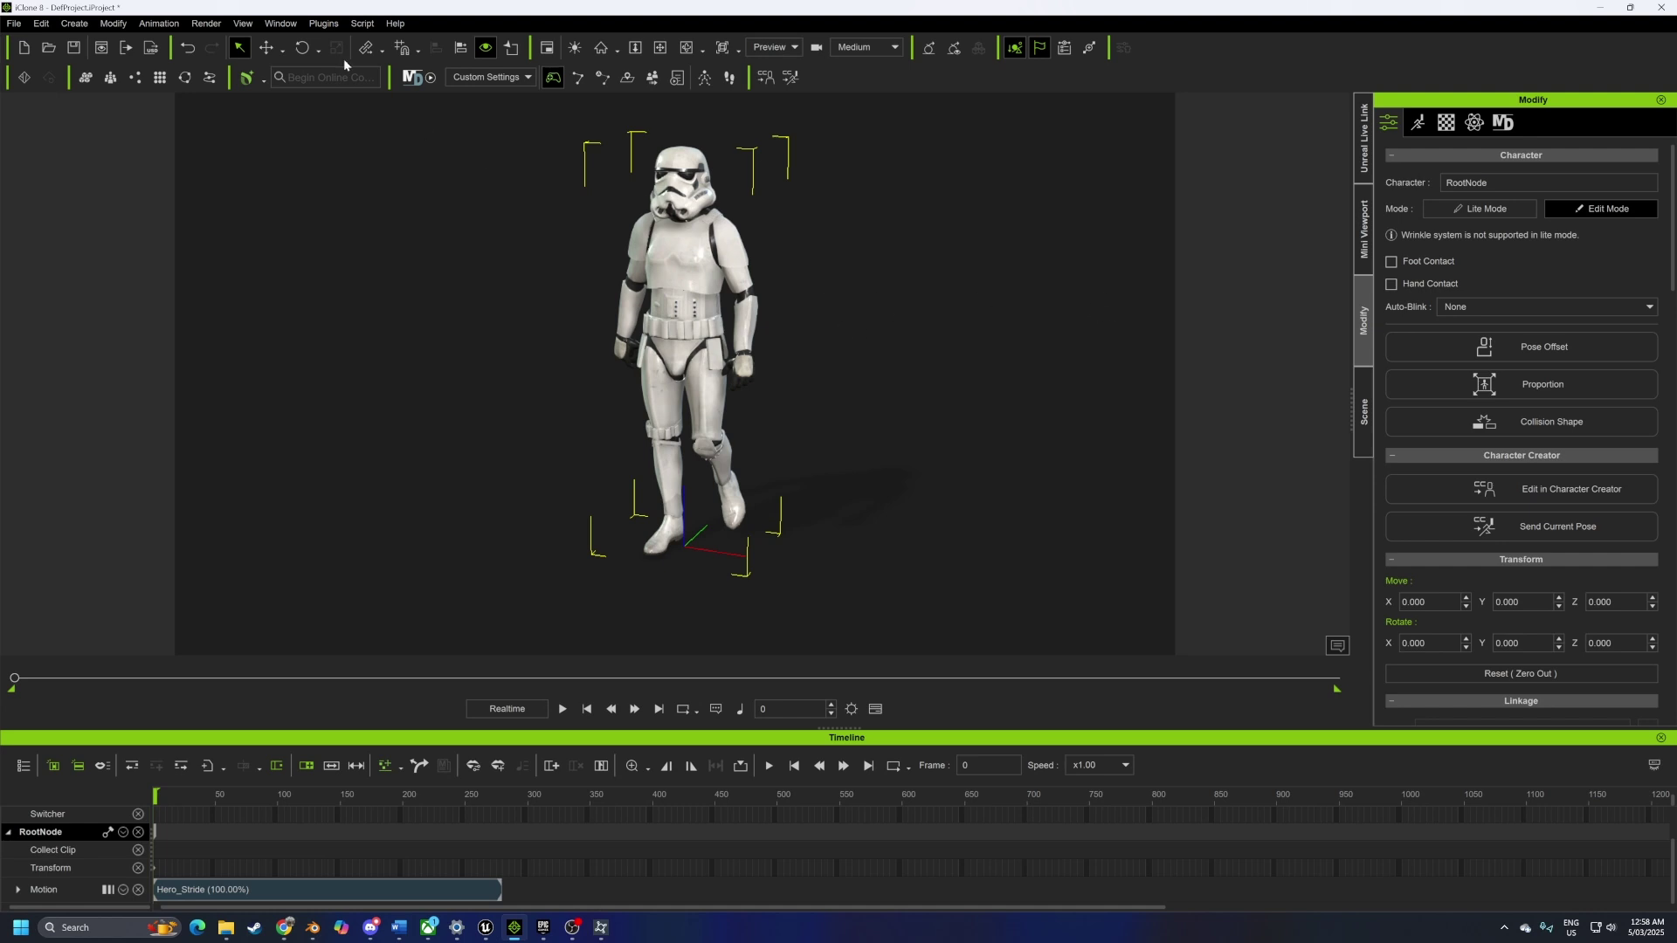
left_click(324, 24)
mouse_move(398, 100)
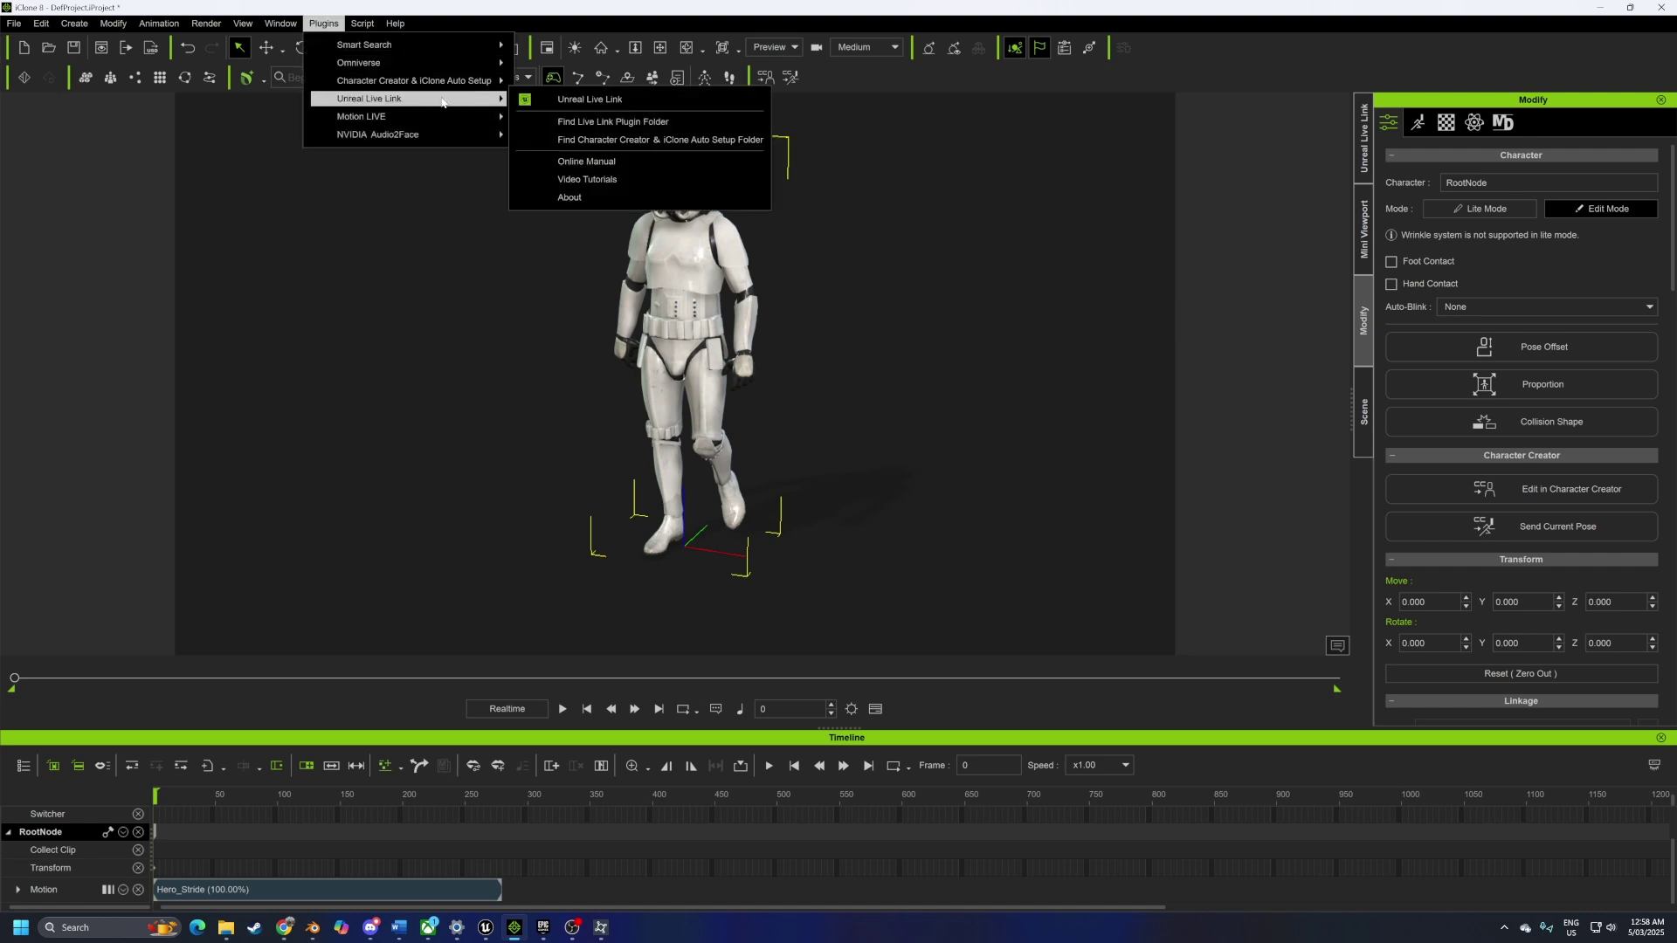
left_click(590, 98)
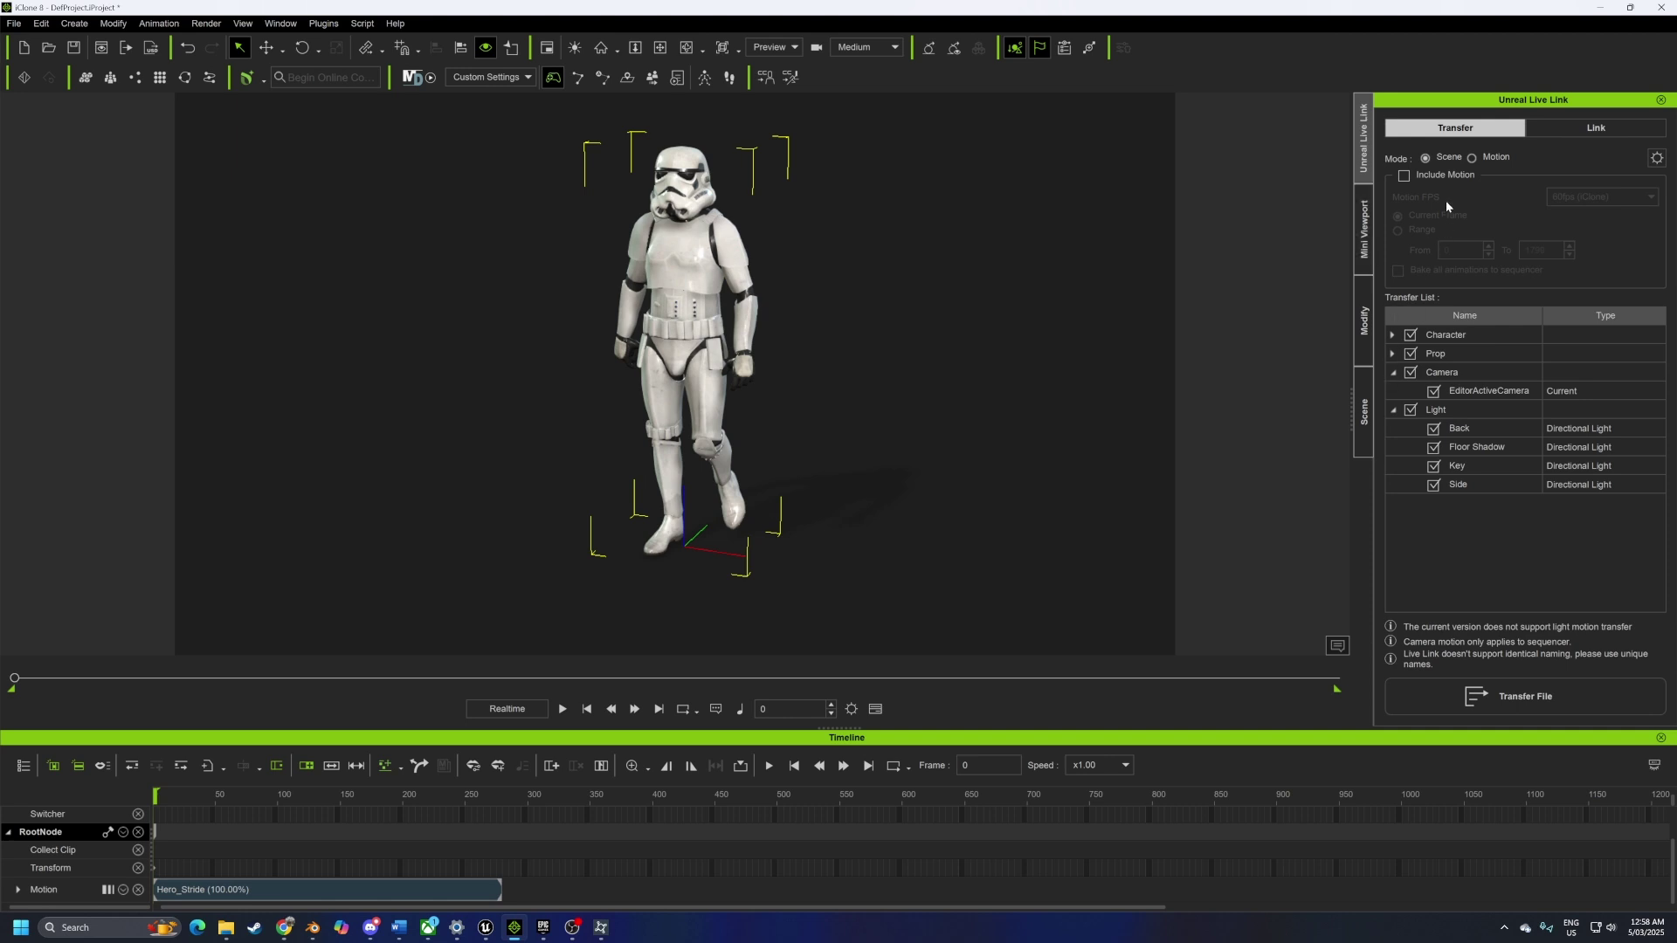
left_click(1406, 176)
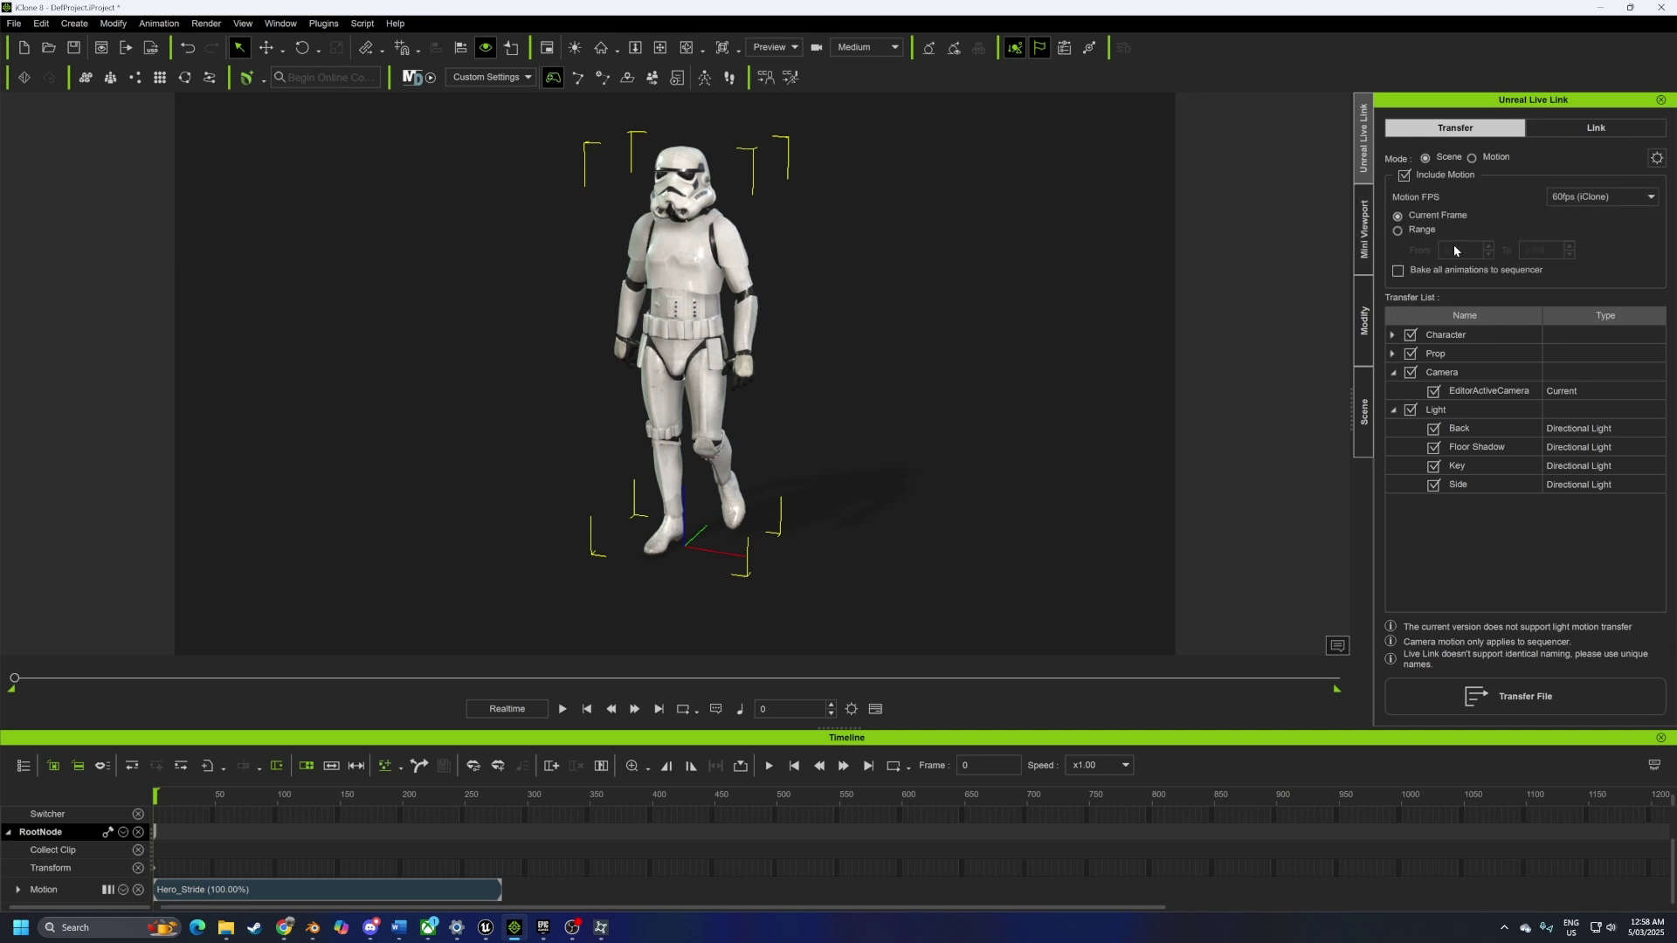
type("275")
left_click_drag(434, 795, 50, 800)
Exclude the props and cameras from the transfer list and transfer the stormtrooper to Unreal
left_click(1410, 354)
left_click(1410, 372)
left_click(1529, 700)
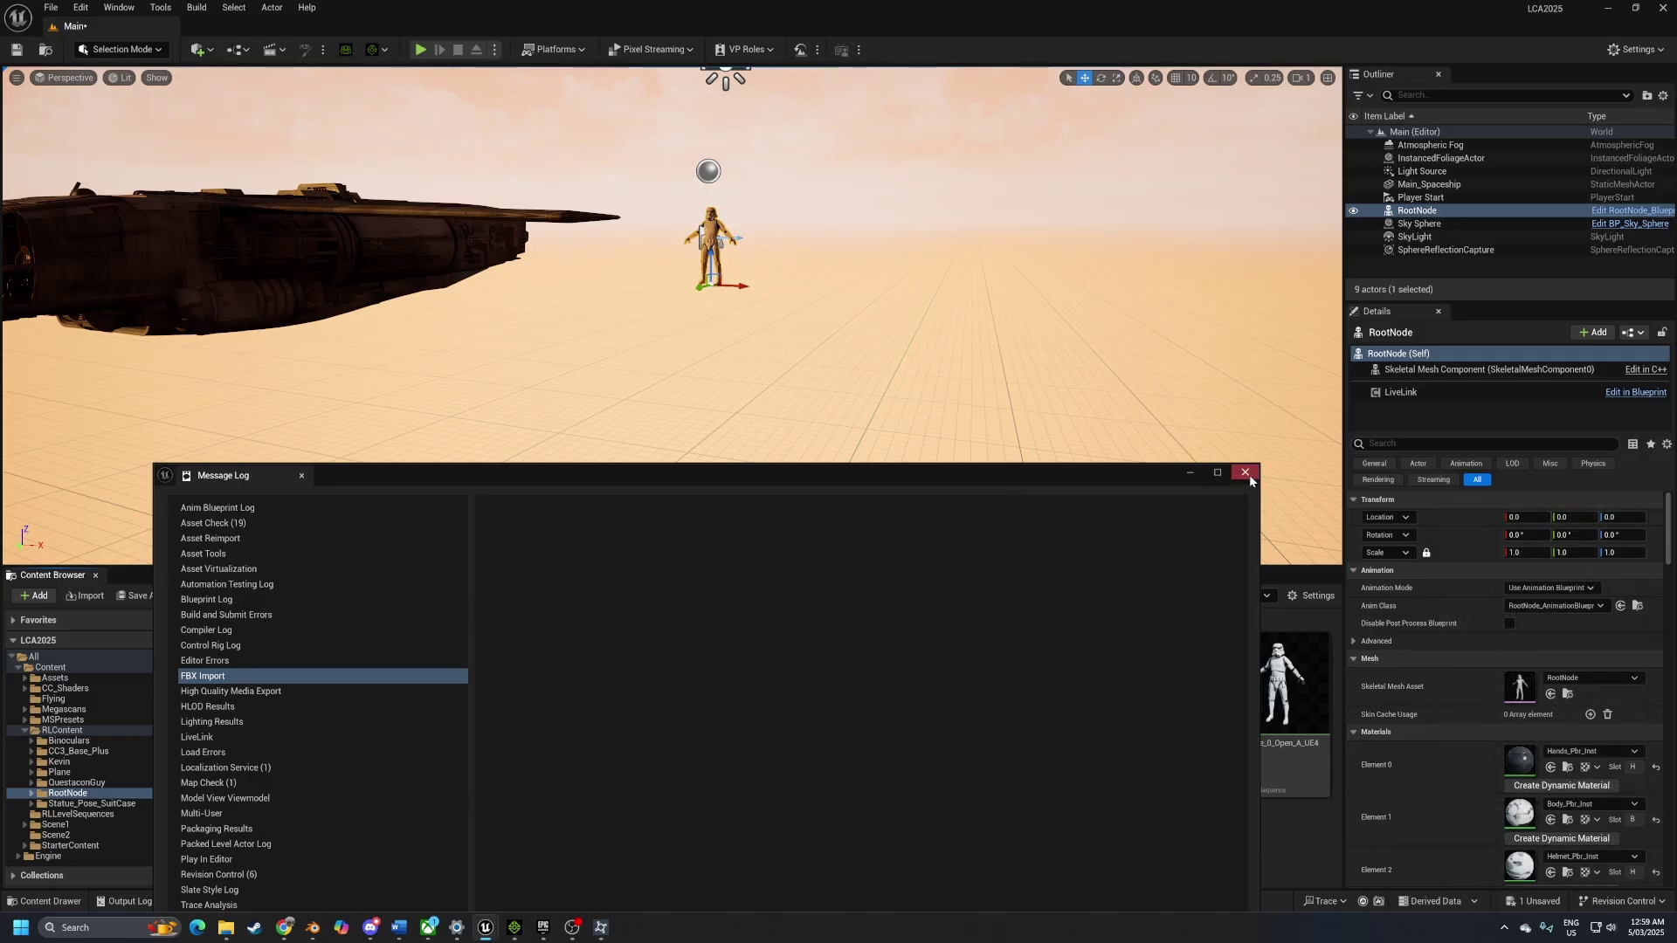
Delete the transferred RootNode blueprint character from the Unreal level
right_click_drag(673, 314, 703, 371)
key("e")
key("w")
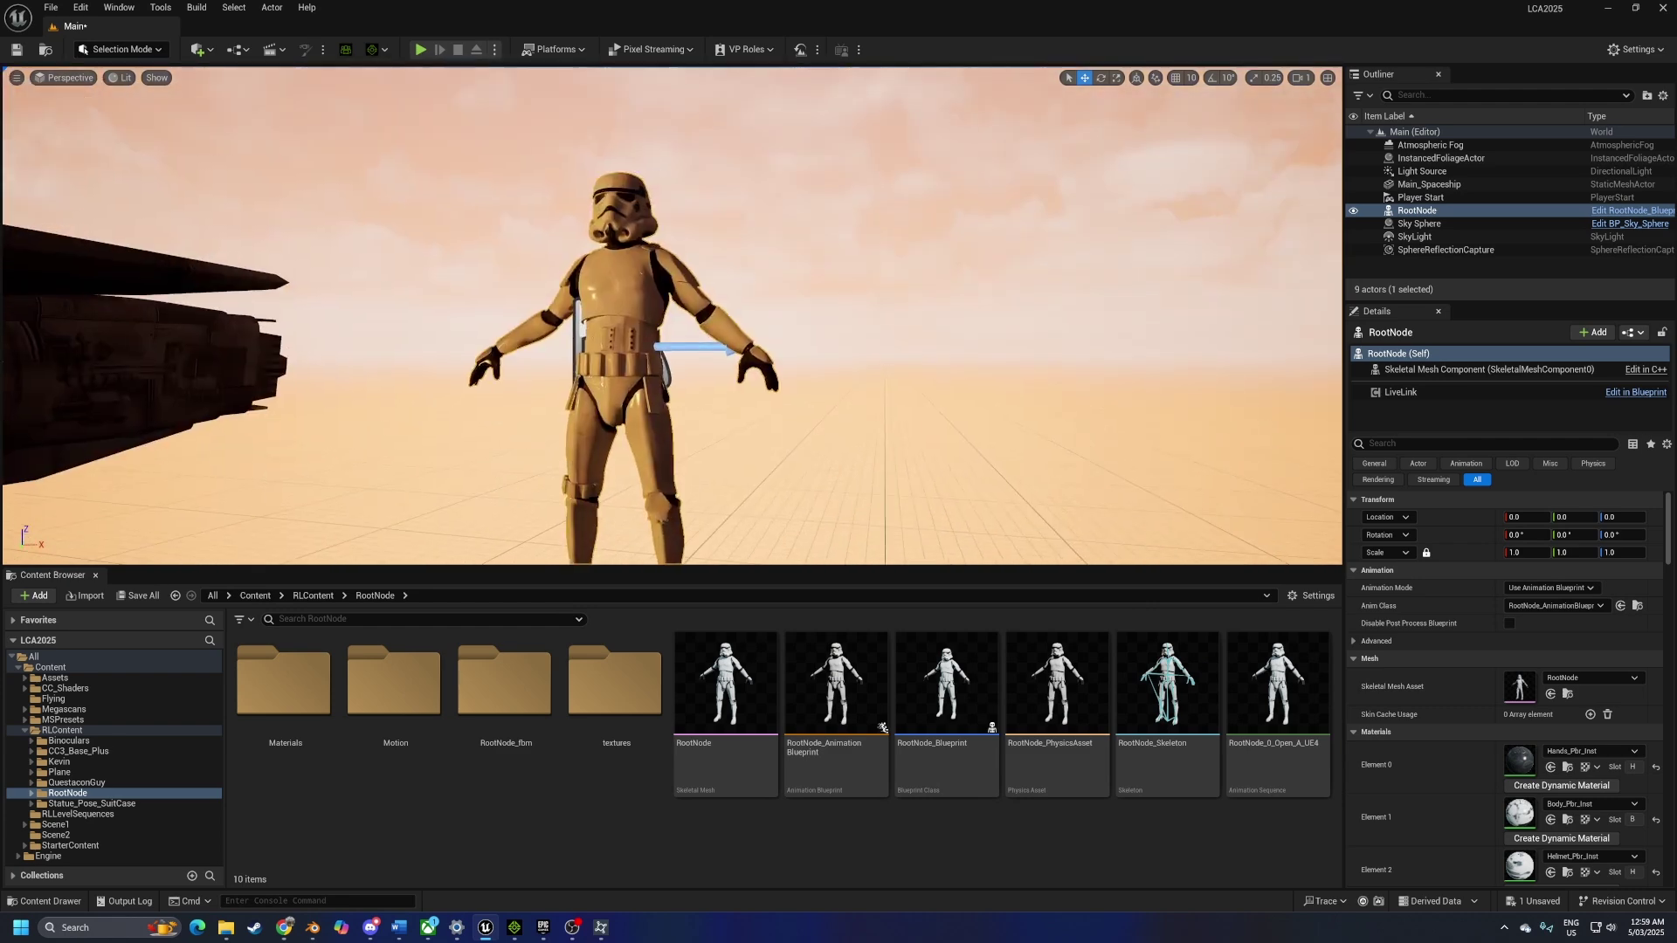
key("Delete")
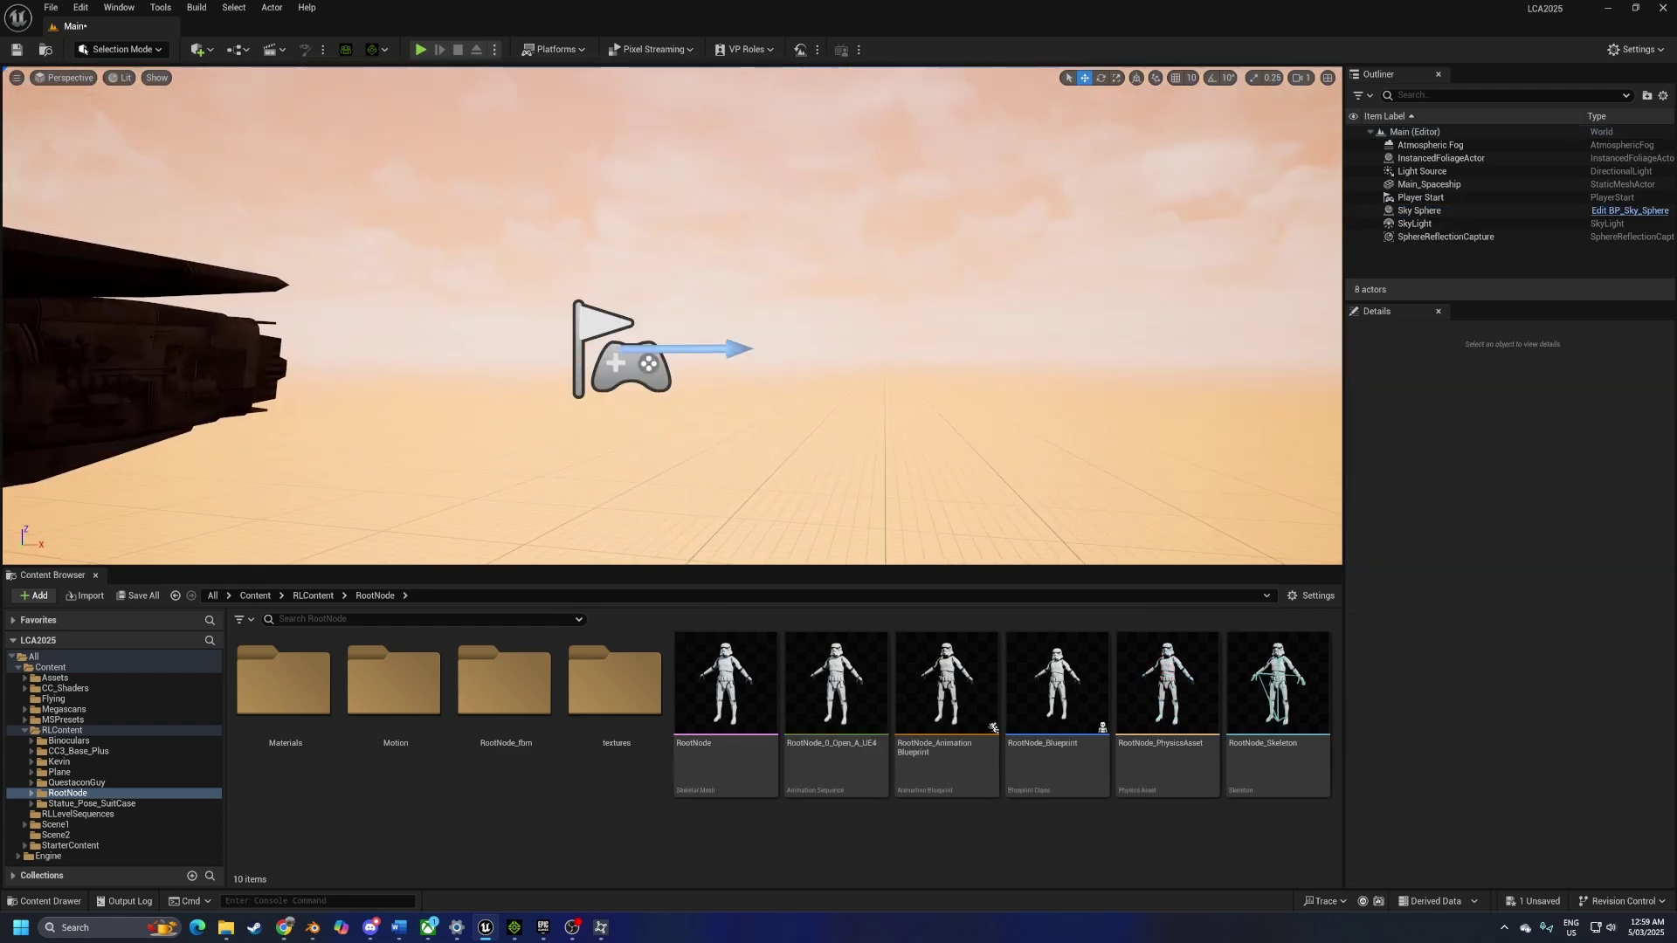
Place the RootNode skeletal mesh on the ground near the spaceship, at about X -47, Y -485, Z -47
left_click_drag(725, 690, 746, 499)
right_click_drag(746, 498, 669, 559)
key("d")
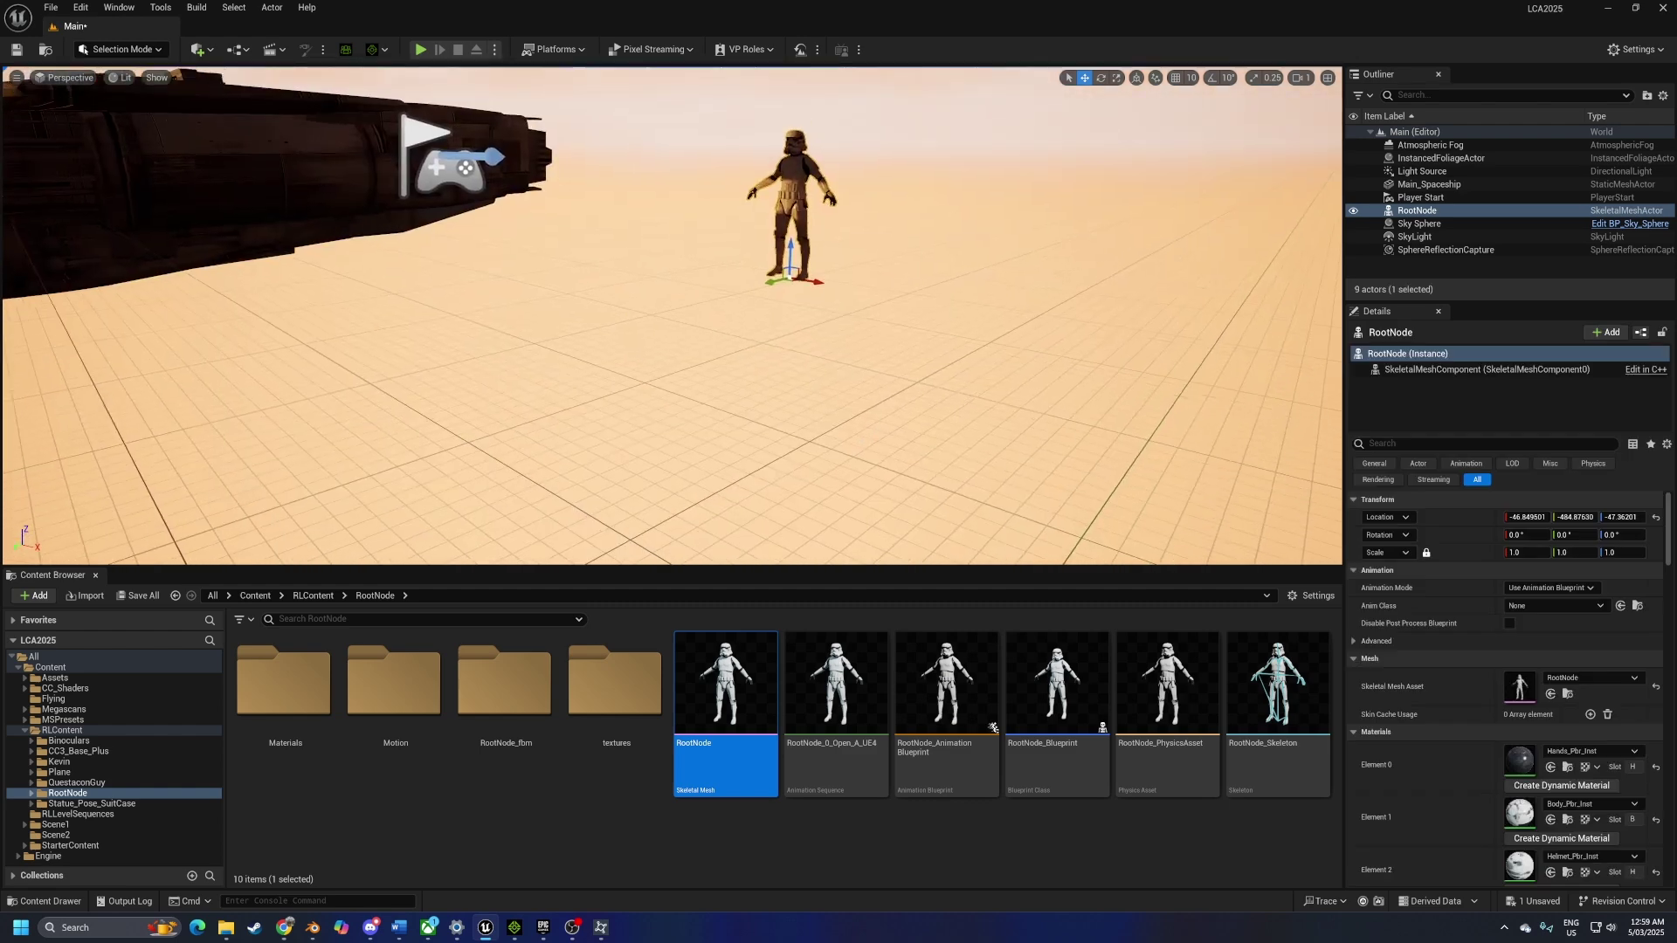
right_click_drag(877, 413, 909, 319)
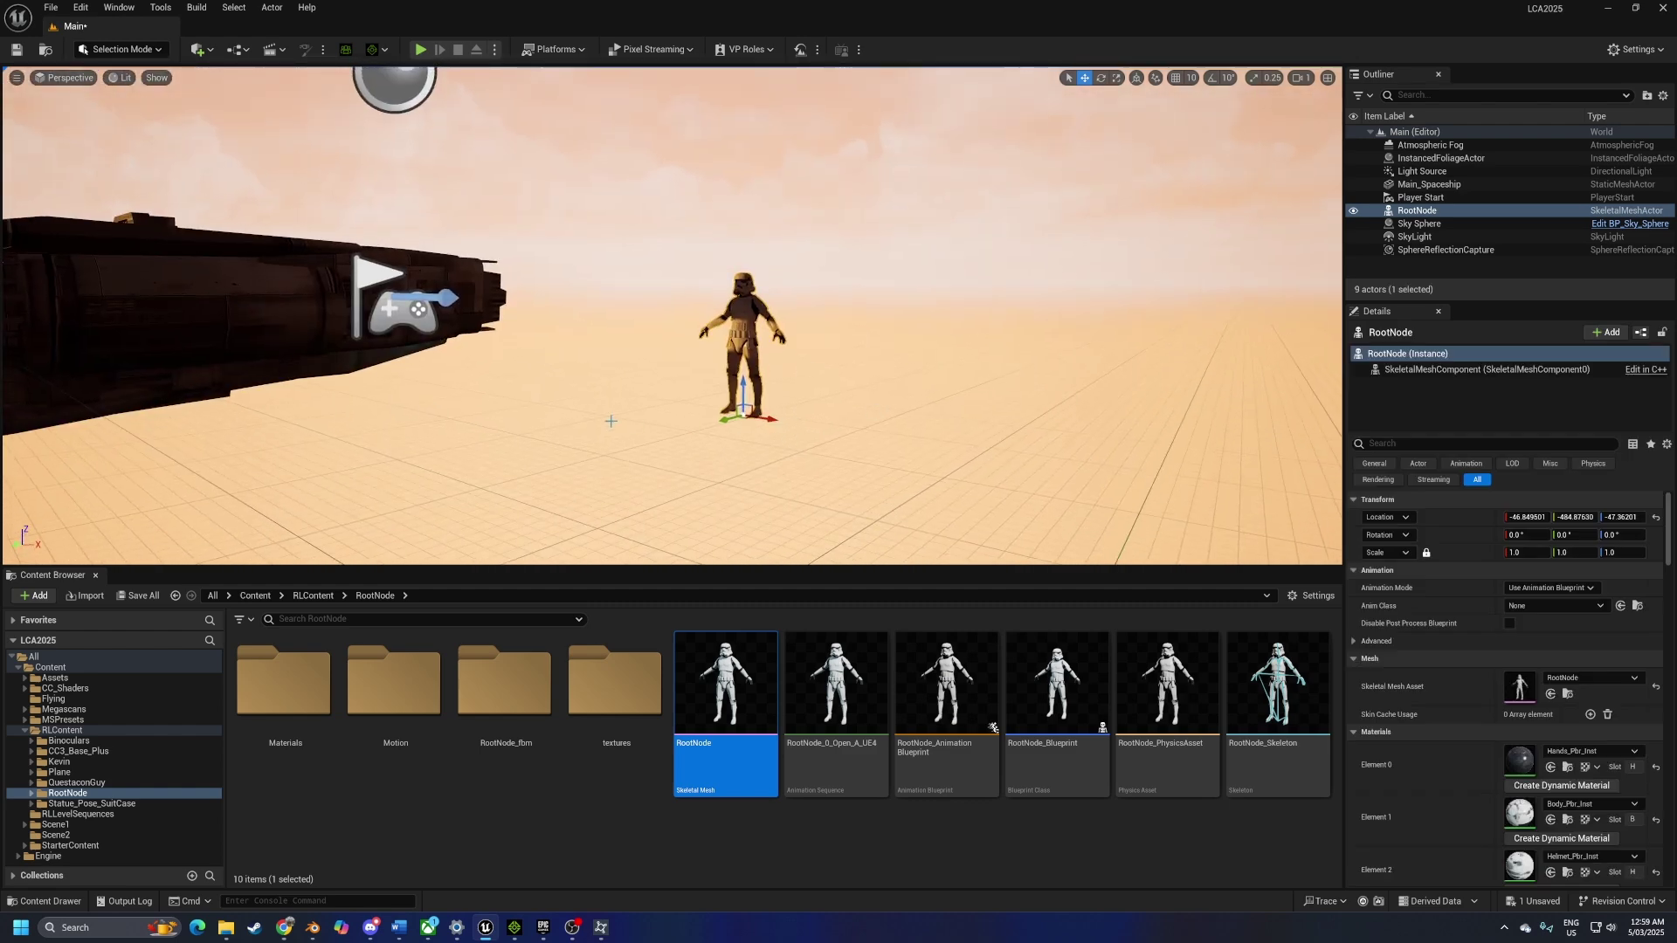
Create a Level Sequence in the StarterContent Maps folder, keeping the name NewLevelSequence
left_click(175, 596)
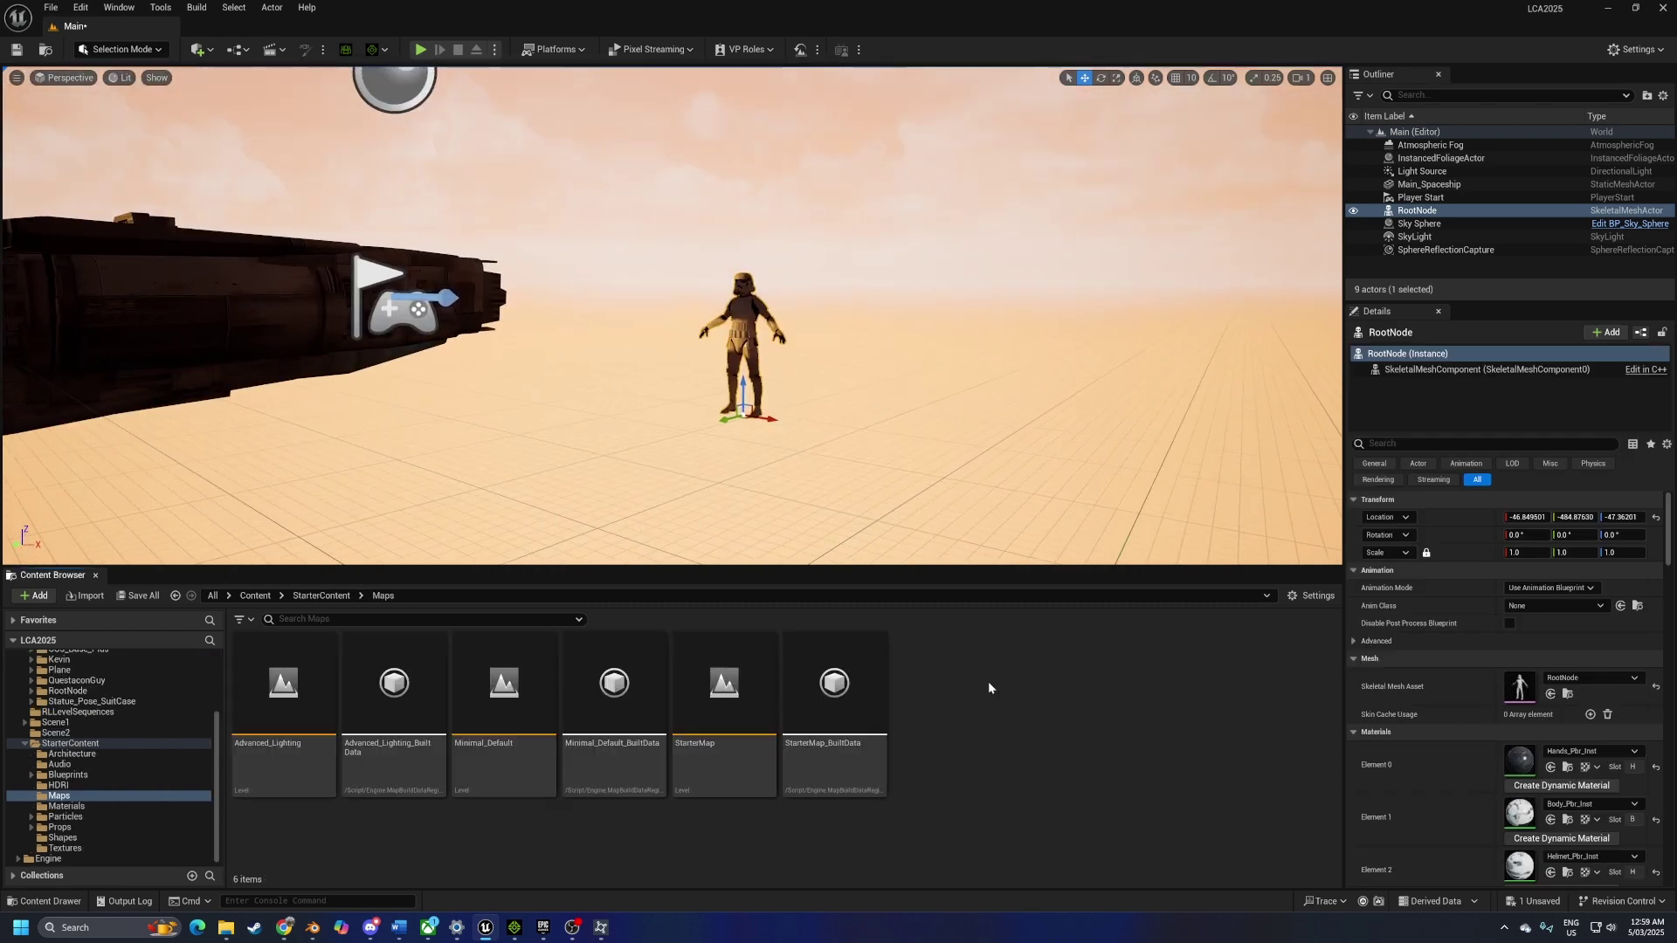
right_click(988, 681)
type("seq")
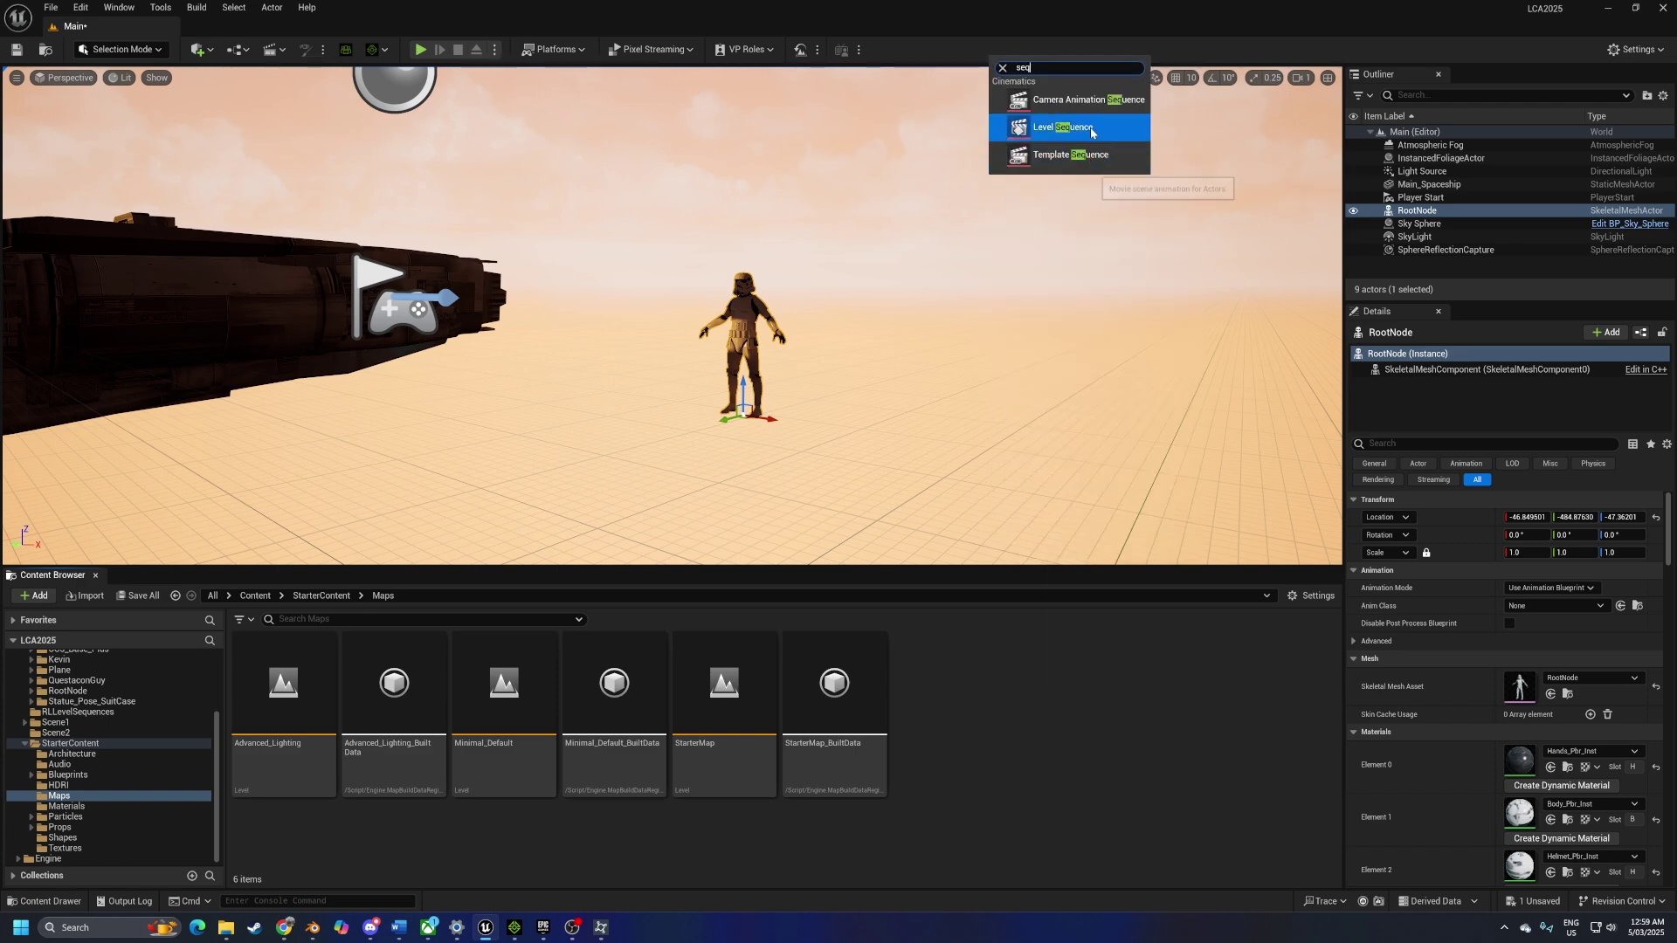
left_click(1090, 128)
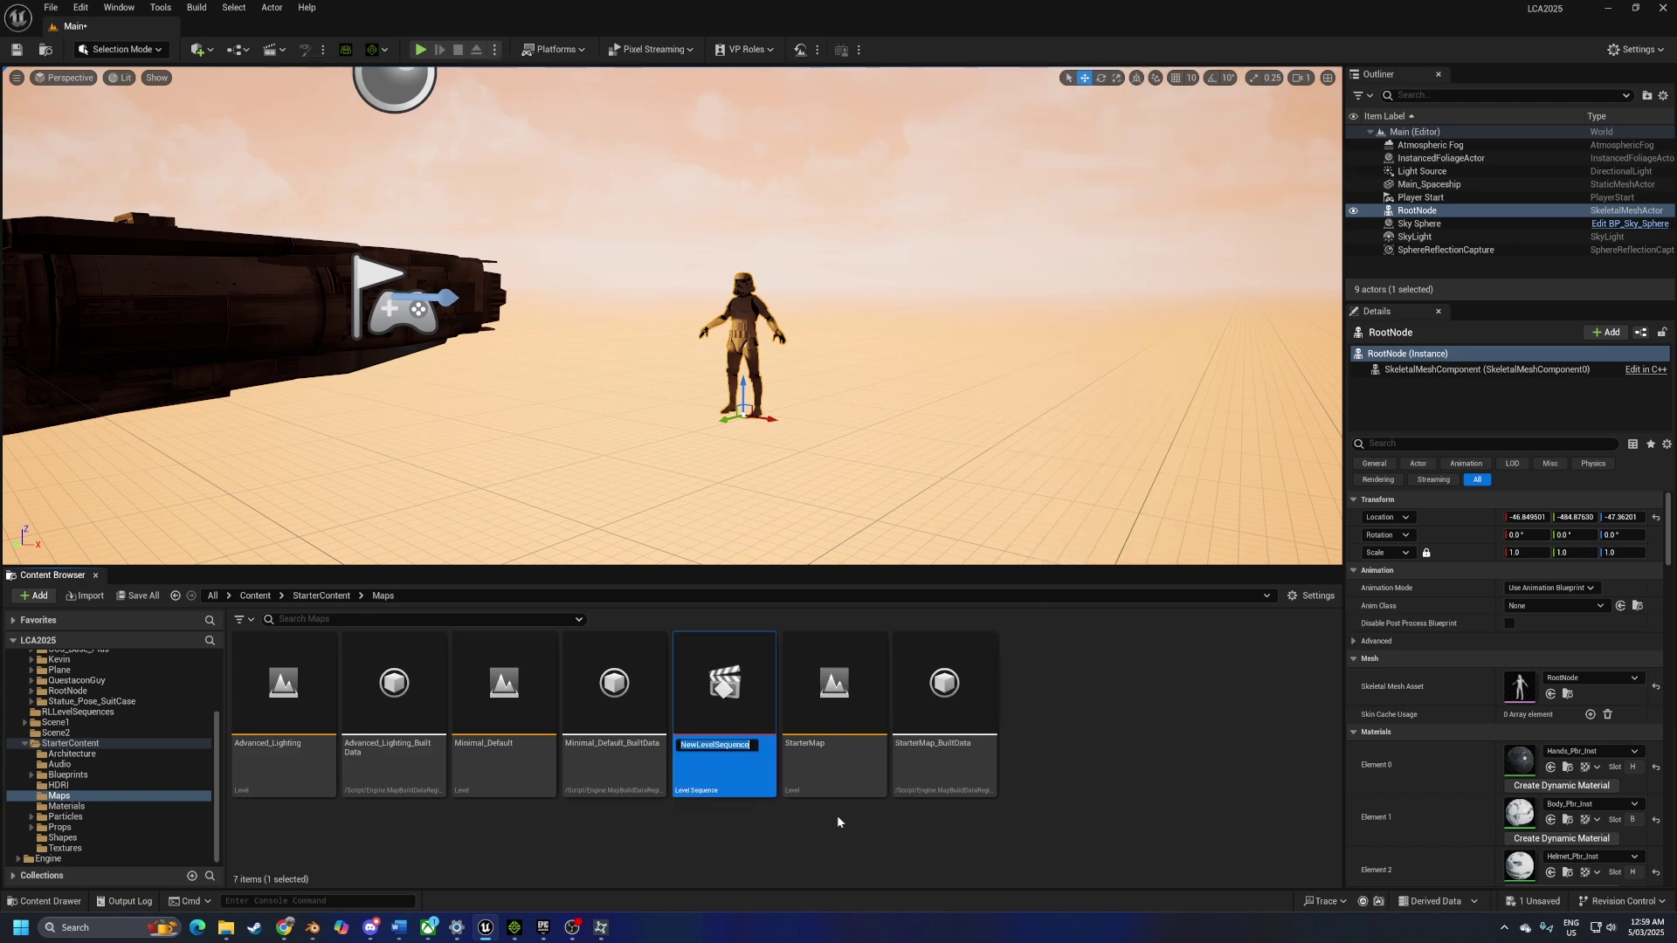
key("Return")
Place NewLevelSequence in the level beside the stormtrooper and open it in Sequencer
left_click_drag(724, 691, 845, 406)
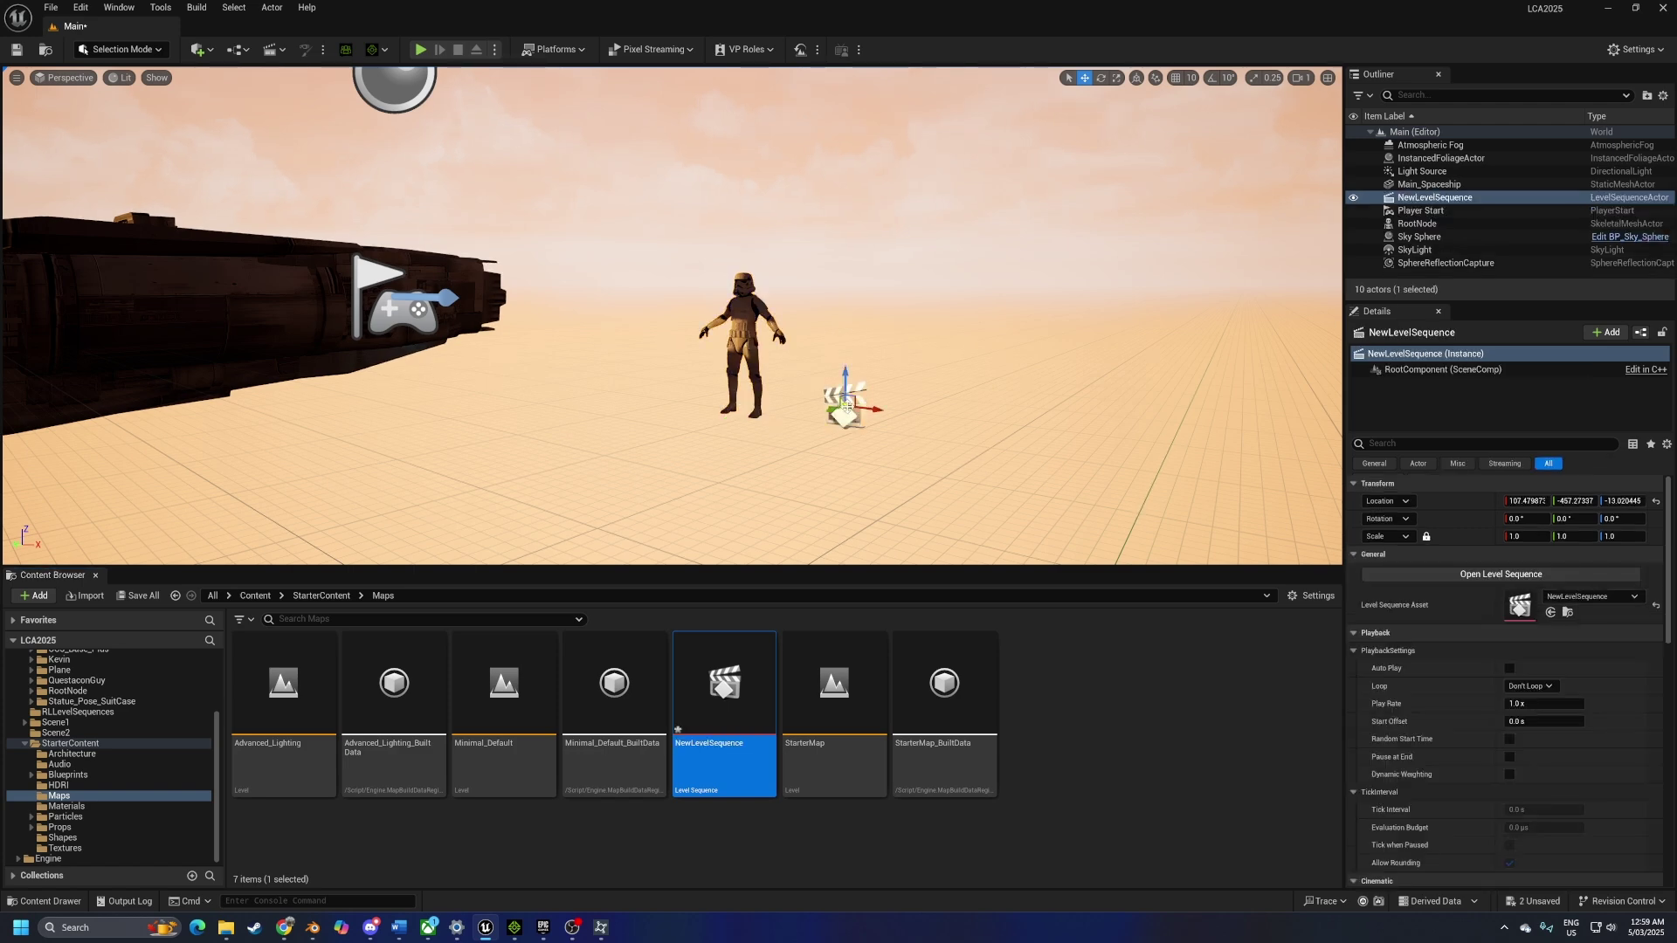
left_click(1472, 578)
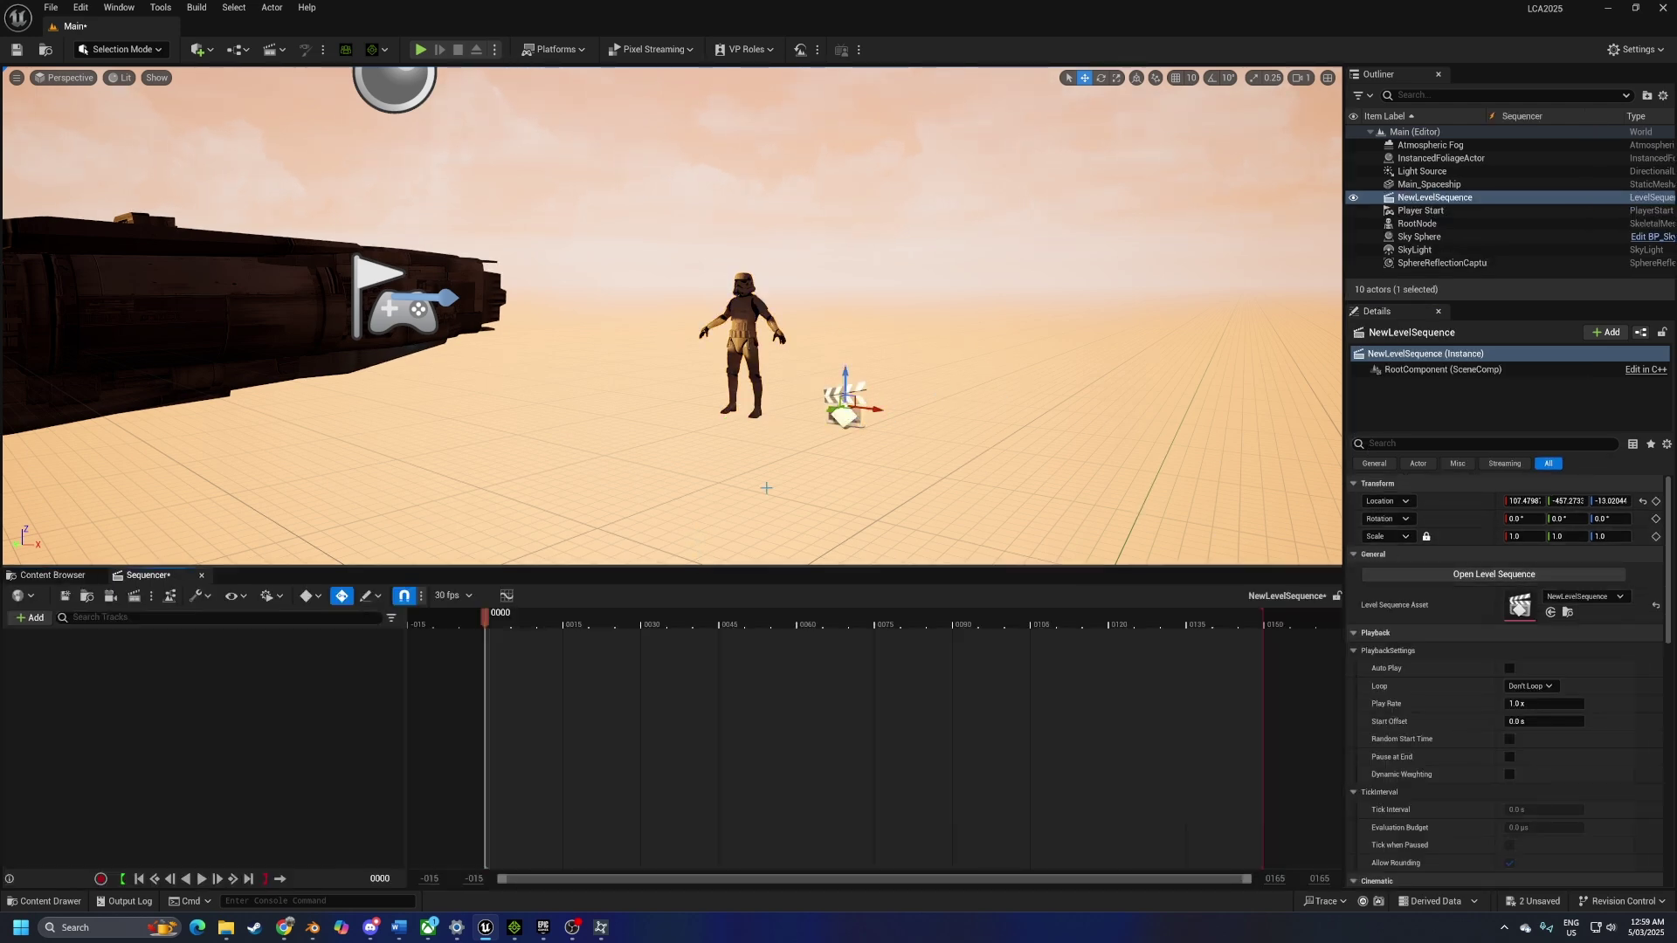
Add the stormtrooper's RootNode actor to NewLevelSequence as a track
left_click(711, 308)
left_click(30, 617)
mouse_move(83, 657)
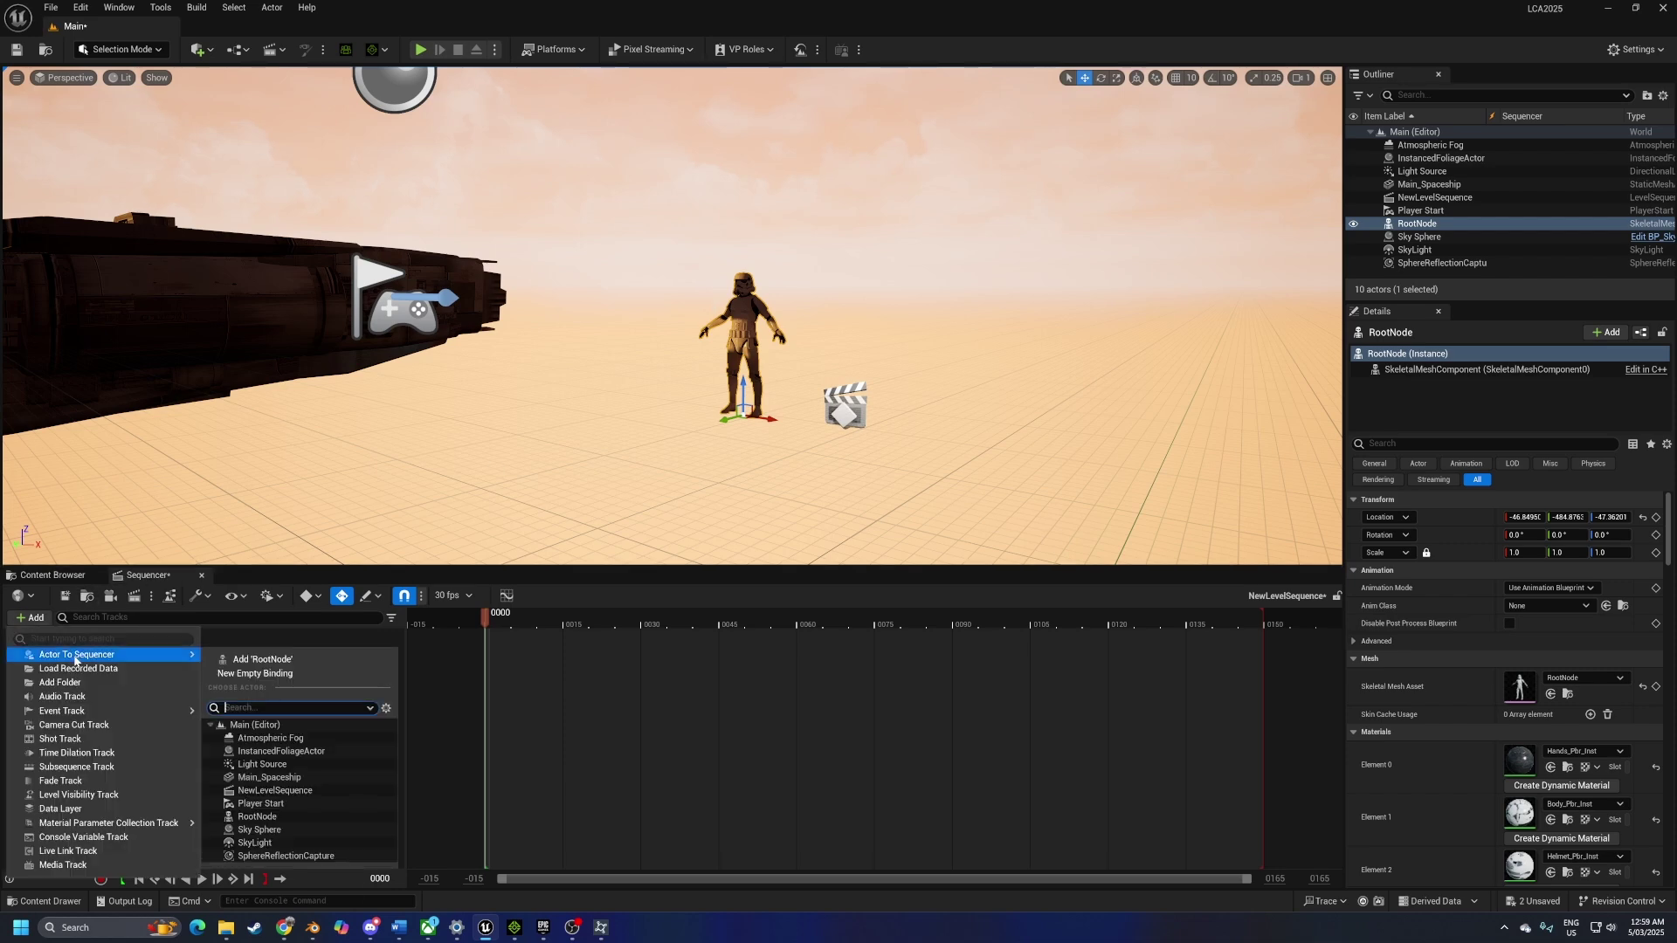
left_click(249, 661)
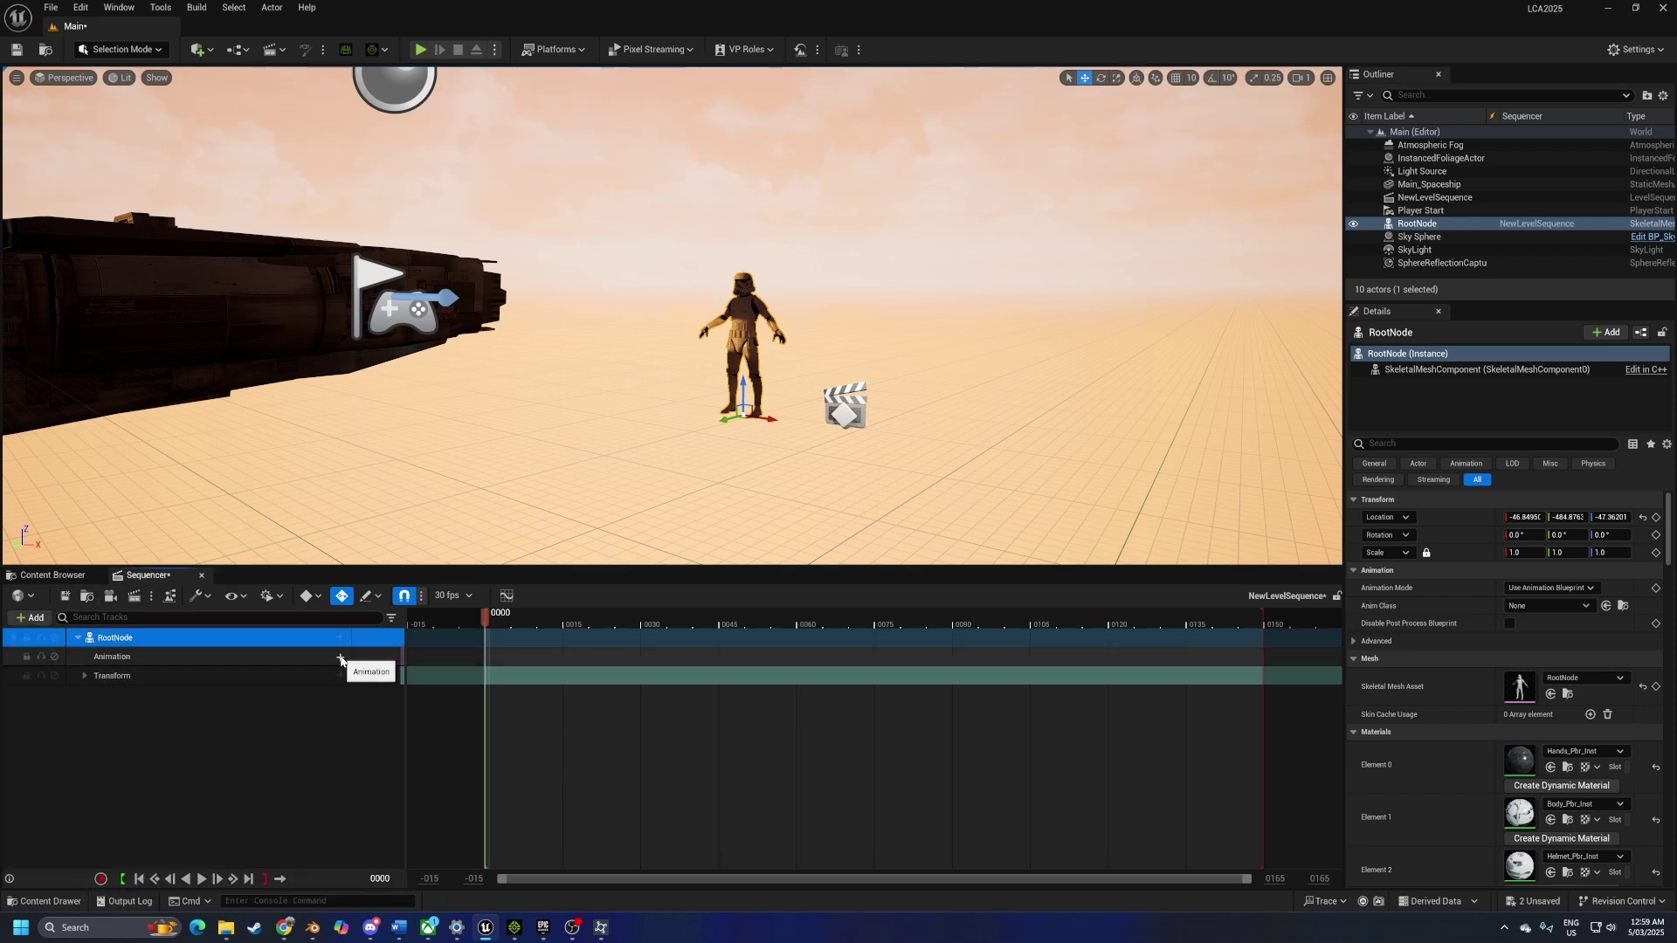
Assign the RootNode_2025_03_05_00_58_58 animation to the RootNode track from frame 0 and preview its motion
left_click(340, 658)
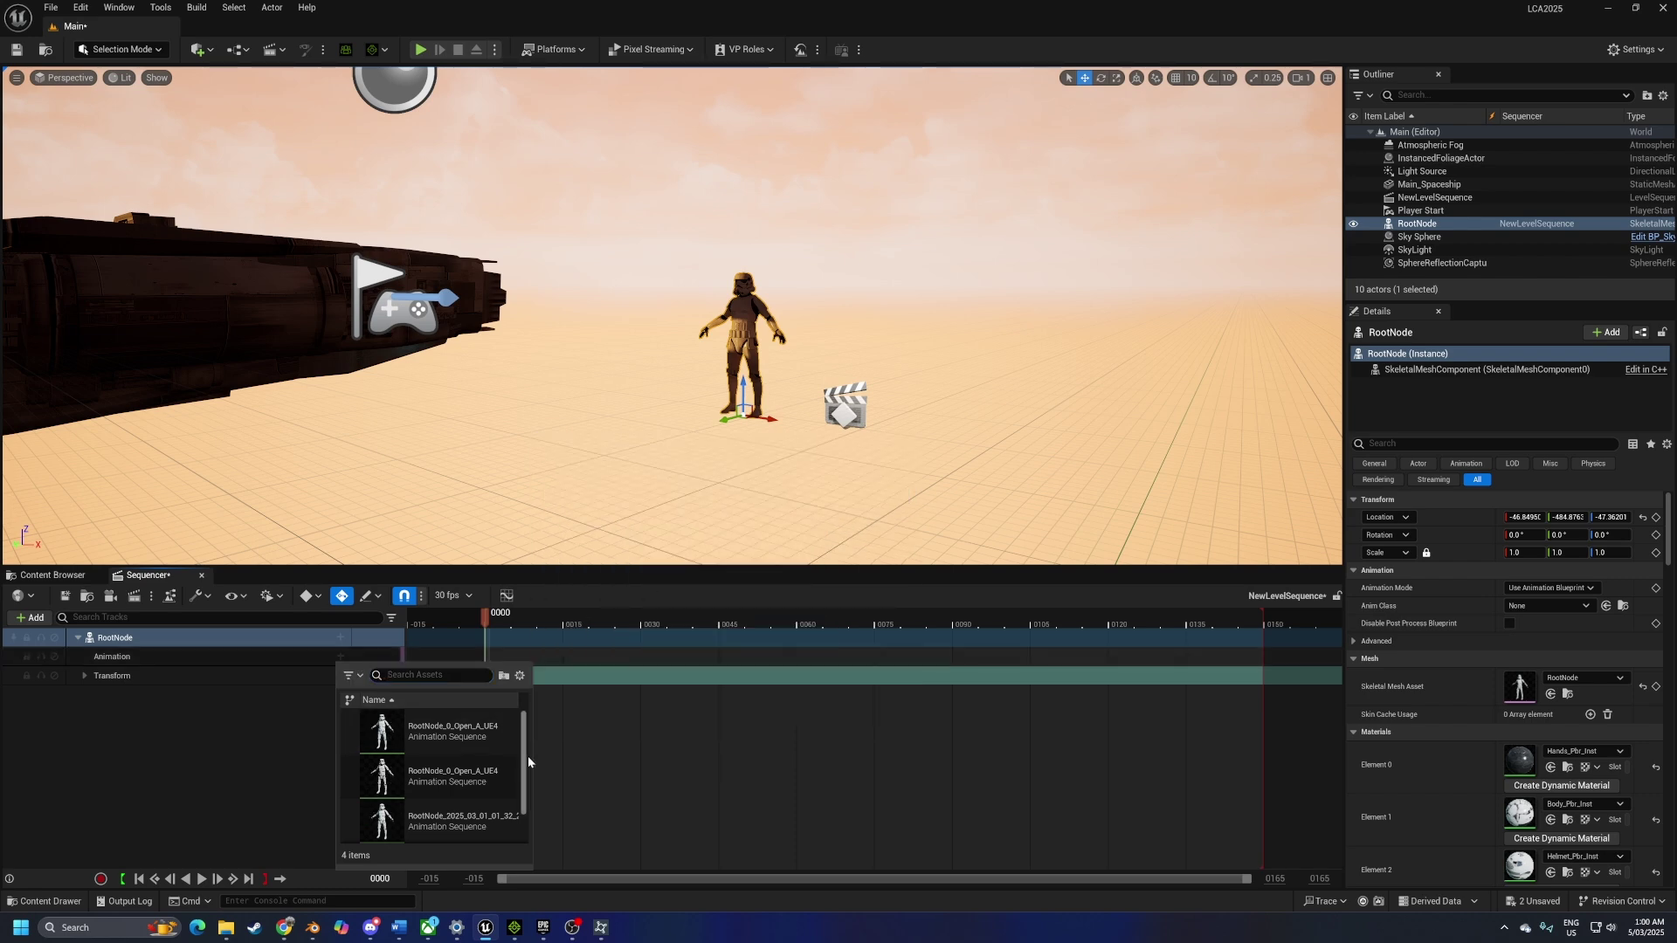
scroll(528, 757, "down", 1)
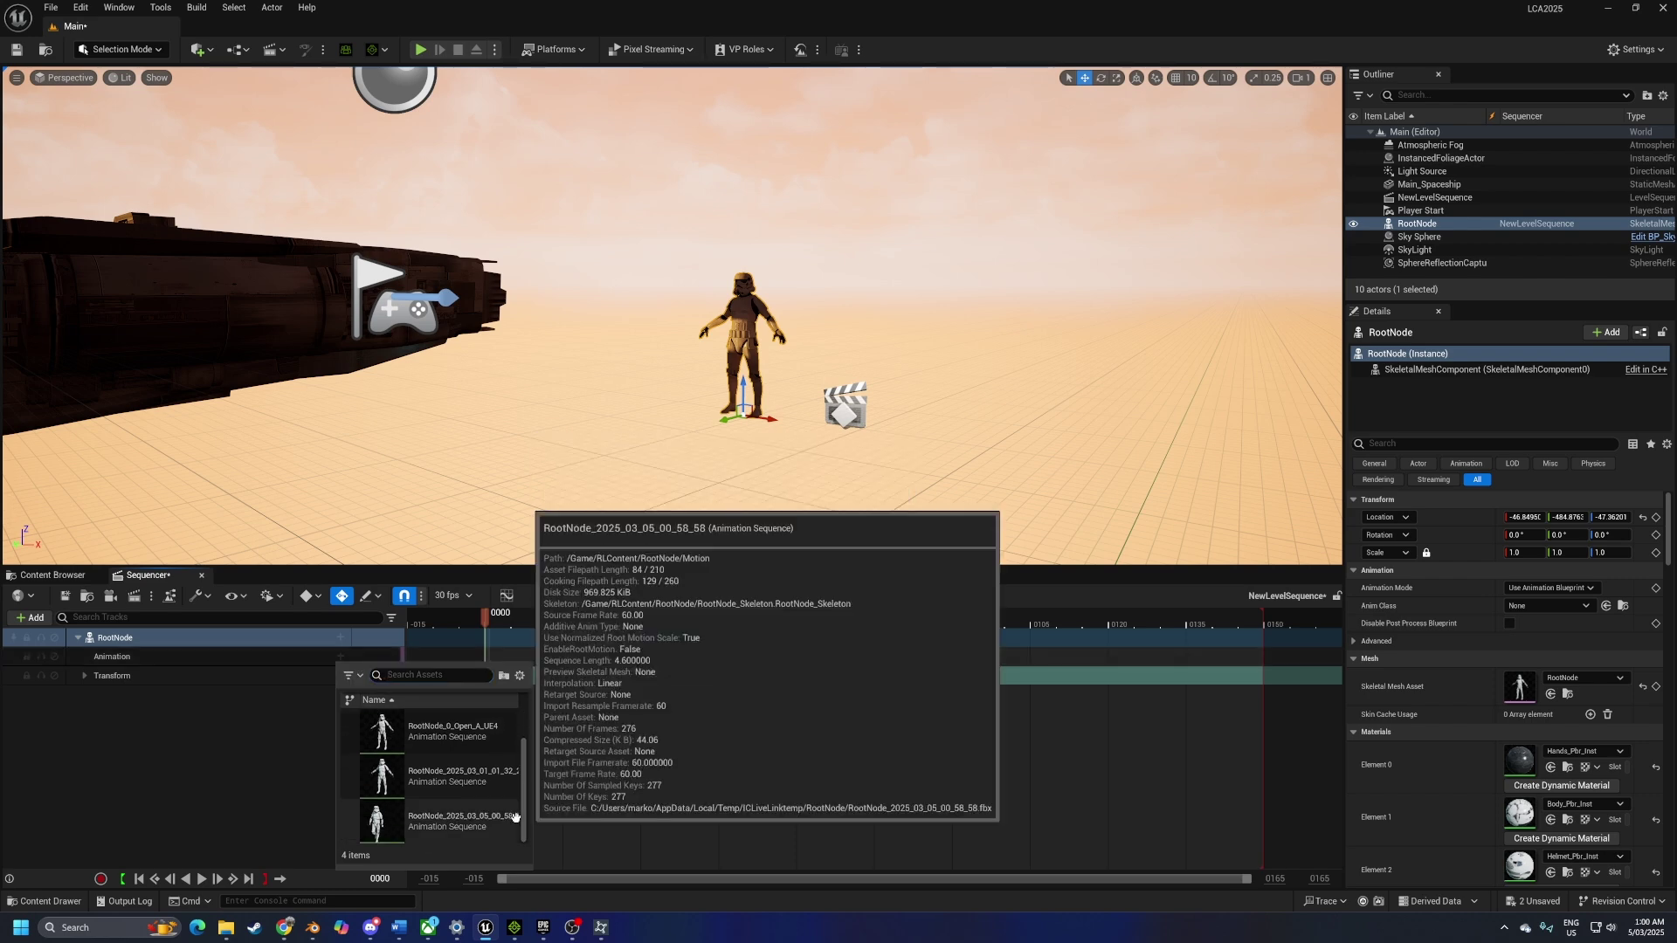
left_click(482, 821)
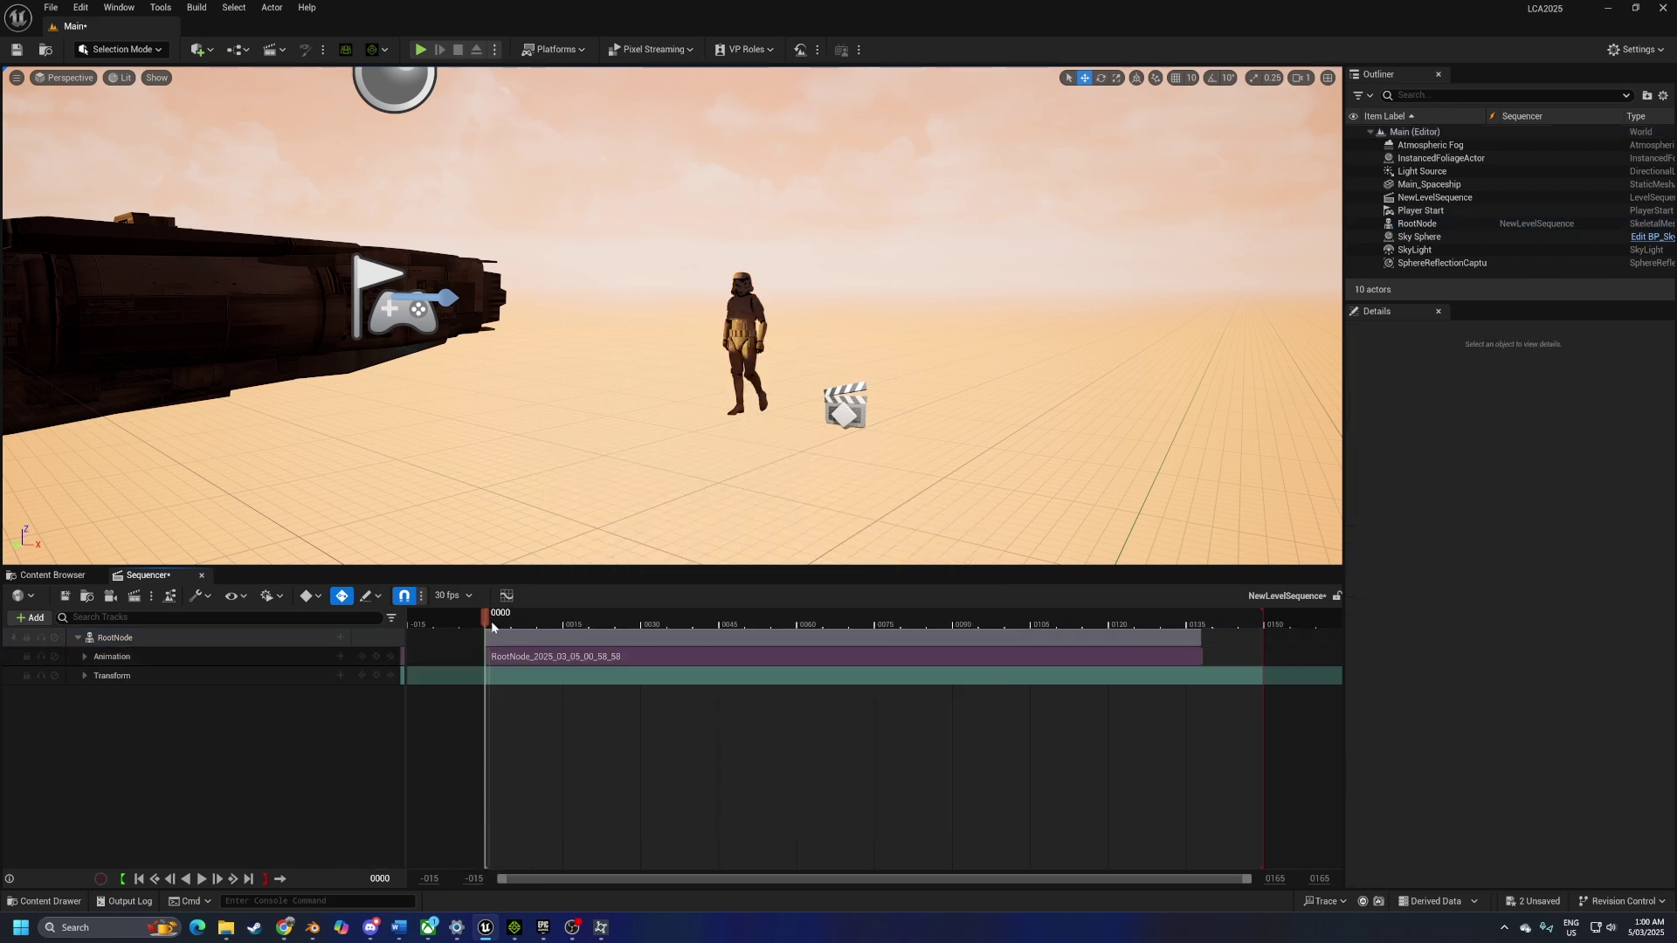
key("space")
left_click_drag(704, 649, 497, 660)
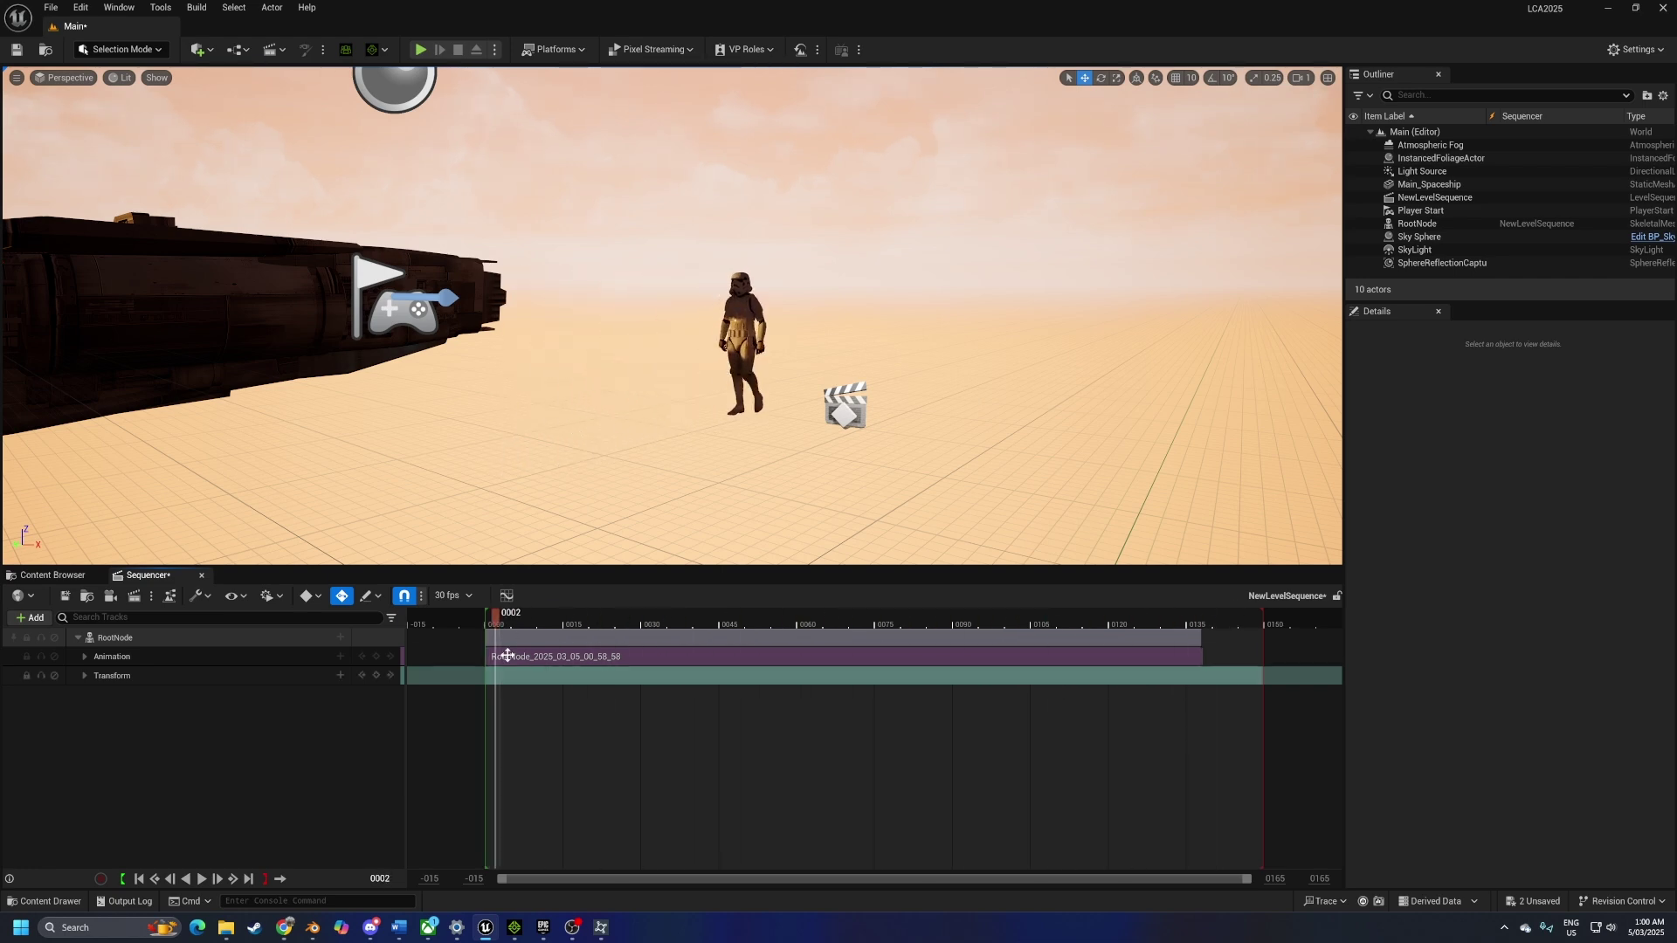
Add the Main_Spaceship actor to the level sequence as a track
key("s")
right_click_drag(695, 377, 611, 402)
left_click(506, 294)
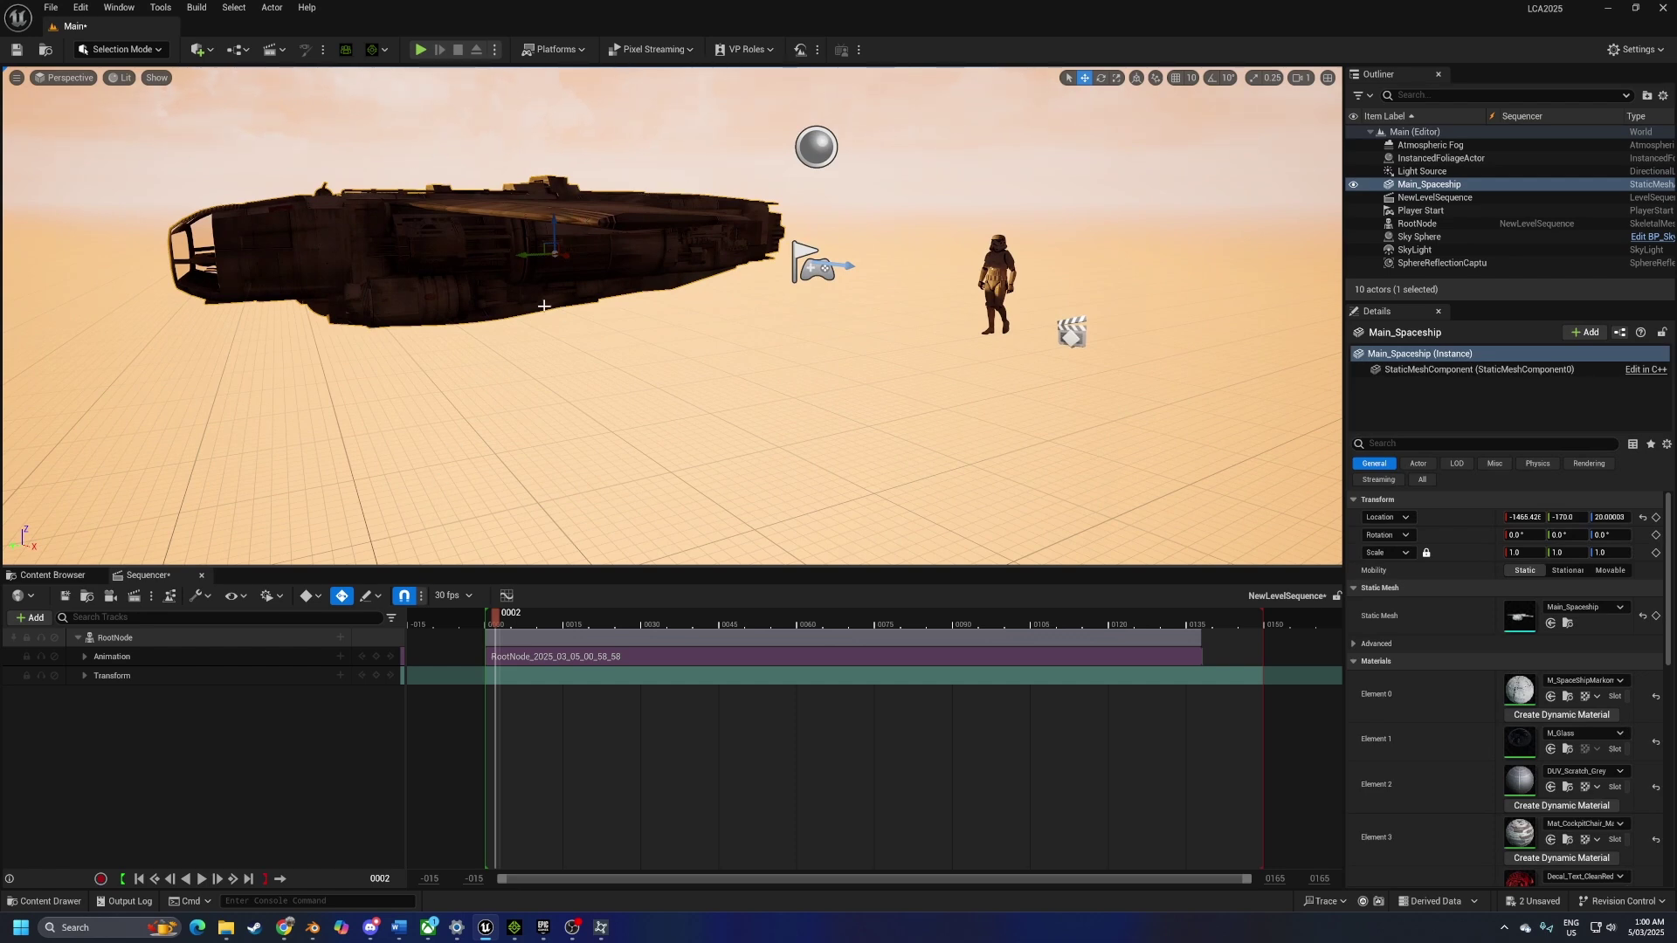
left_click(32, 617)
mouse_move(83, 657)
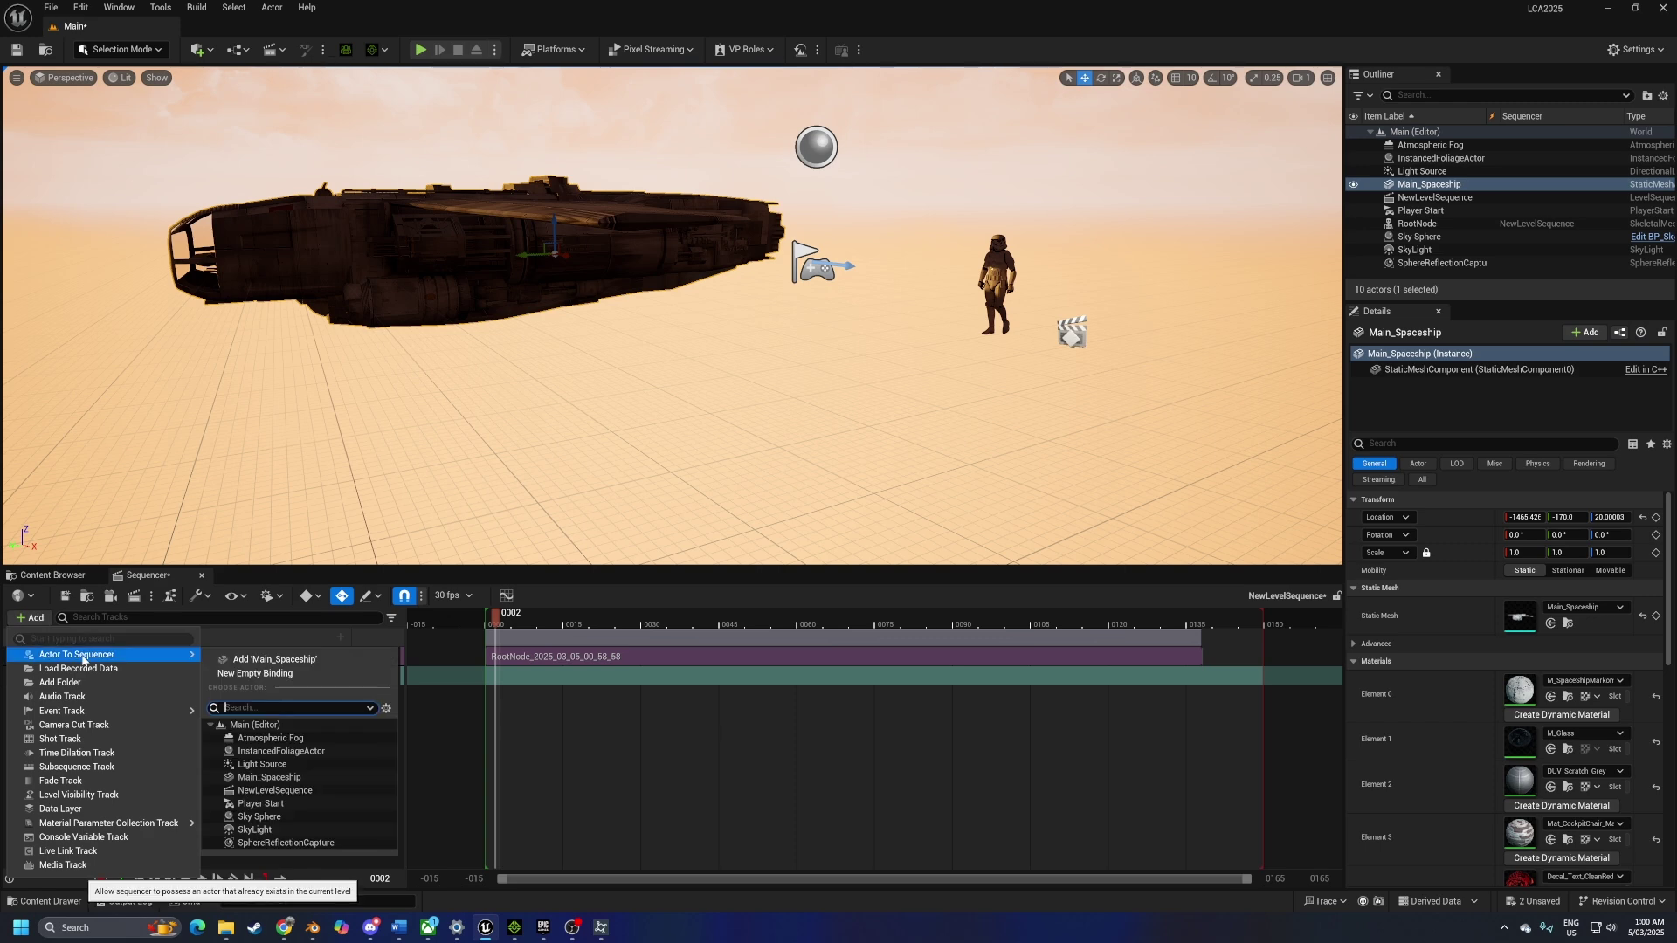
left_click(279, 662)
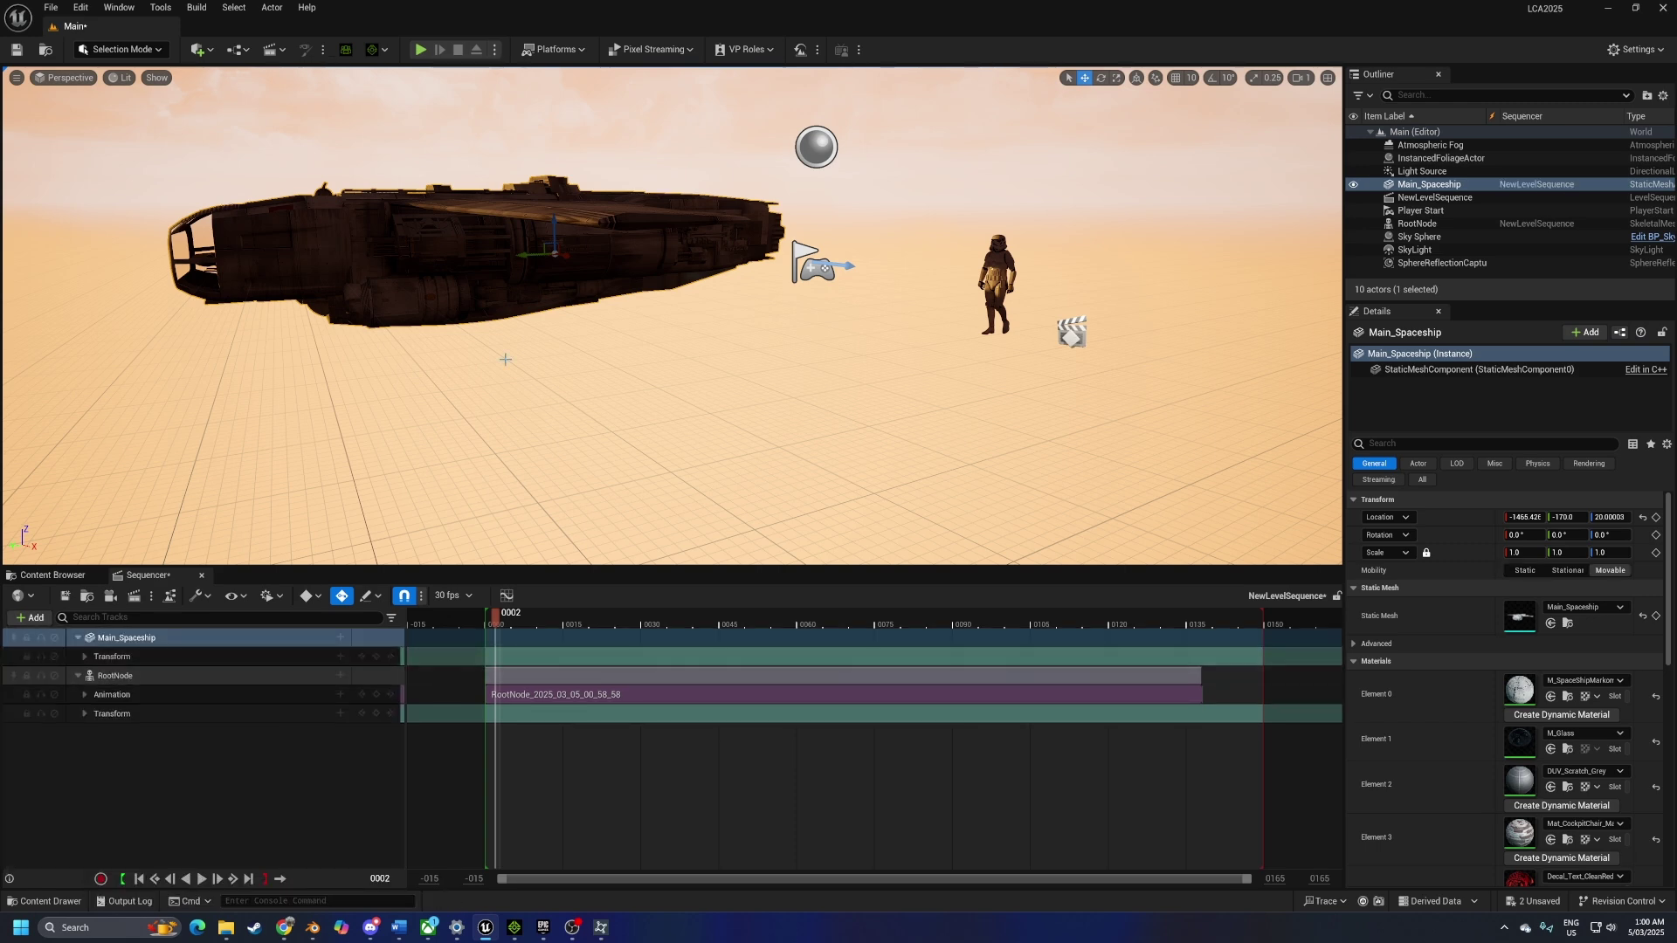
Attach RootNode to Main_Spaceship in the sequence, starting at frame 0
left_click(486, 622)
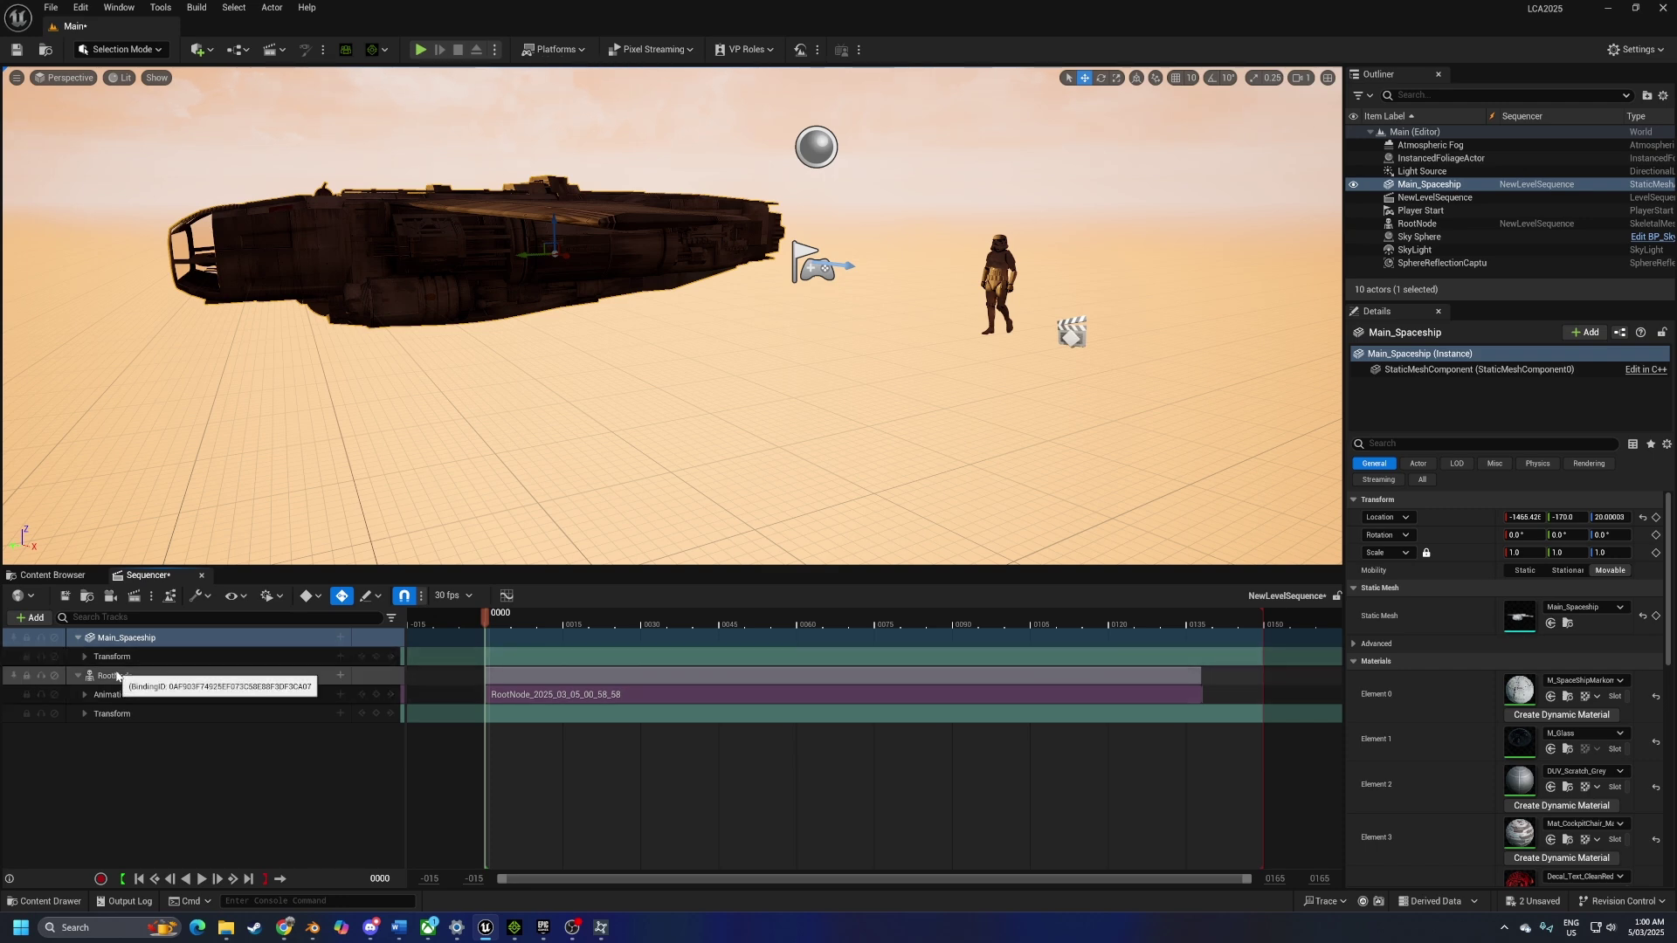
left_click(340, 675)
mouse_move(401, 738)
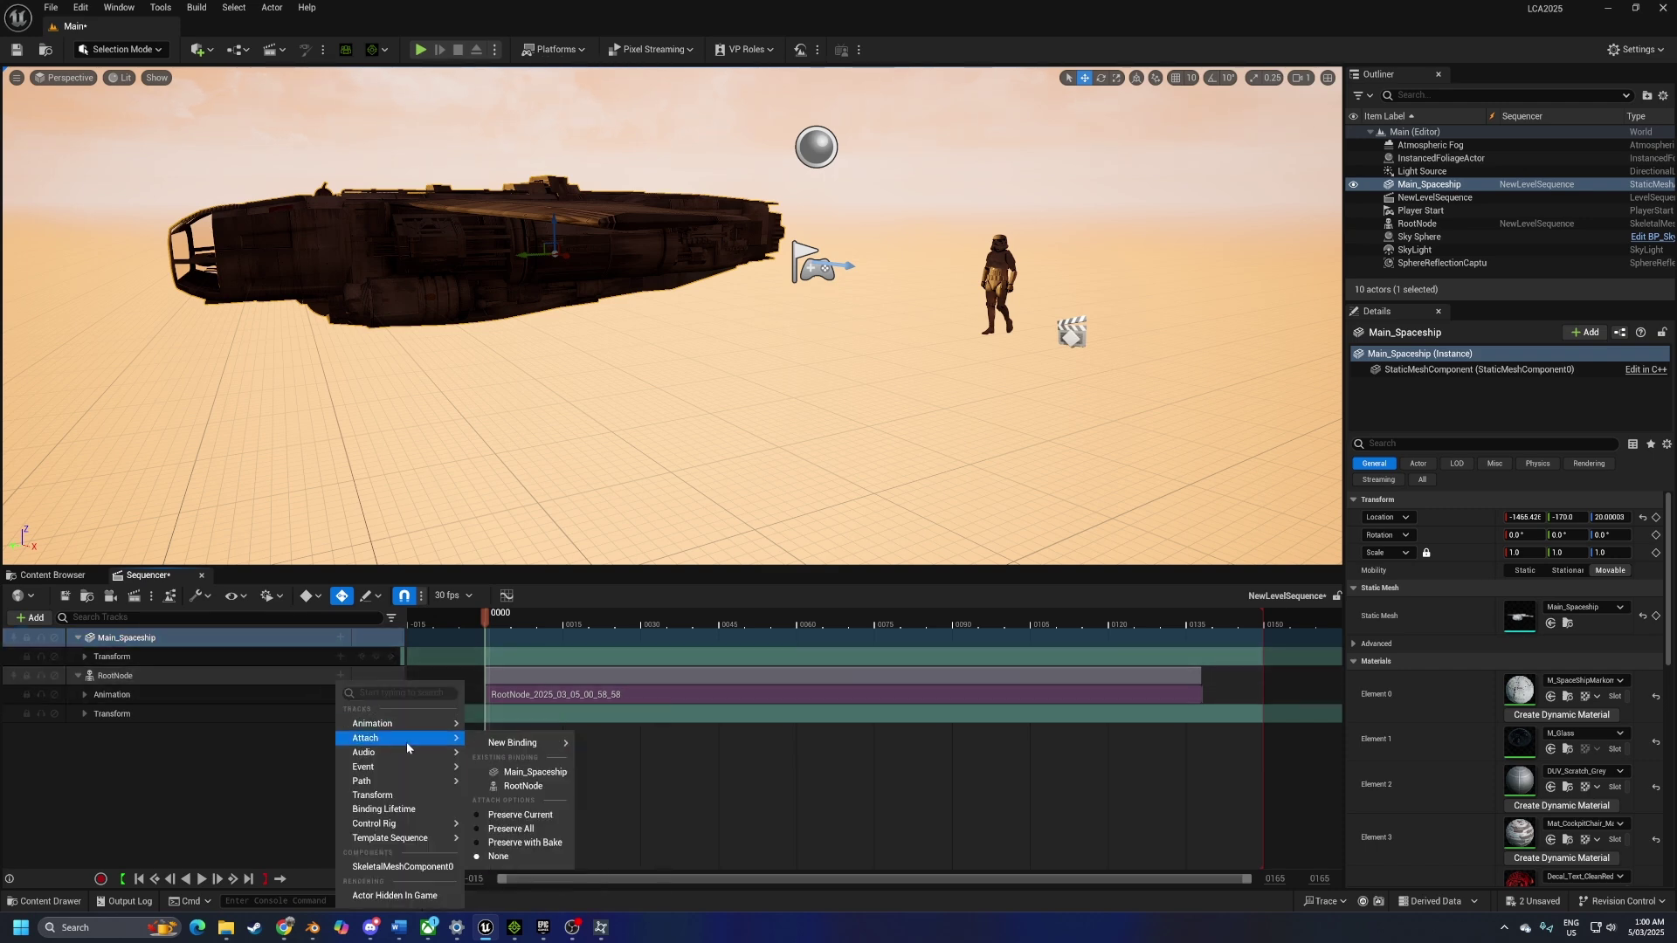
mouse_move(533, 744)
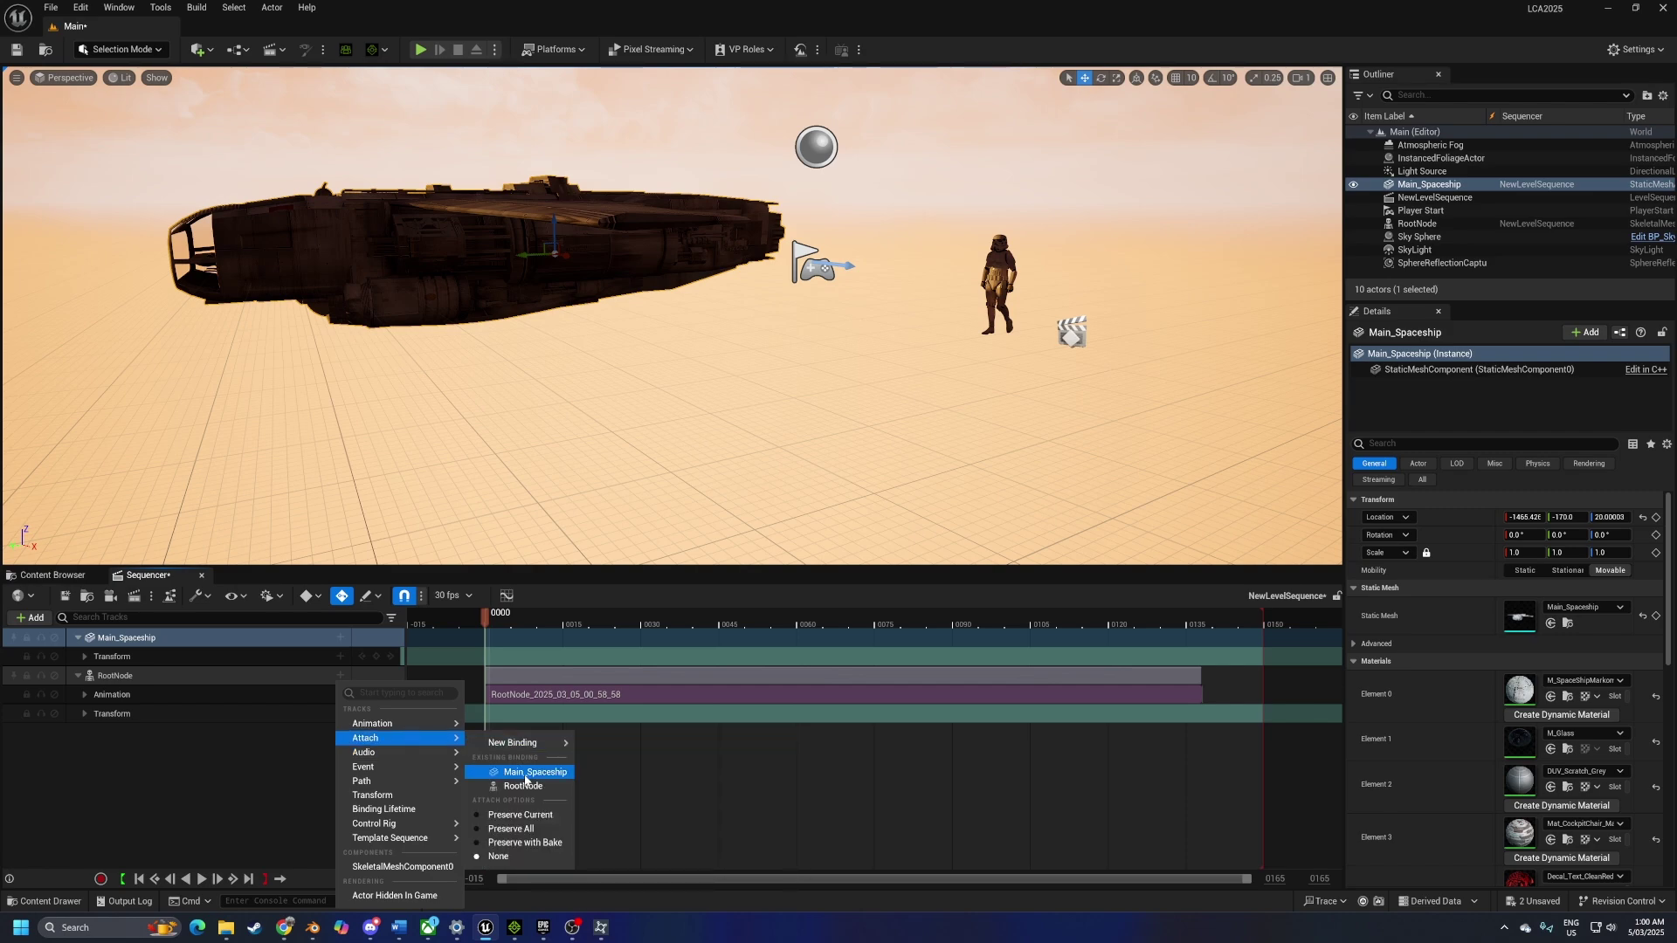
left_click(526, 772)
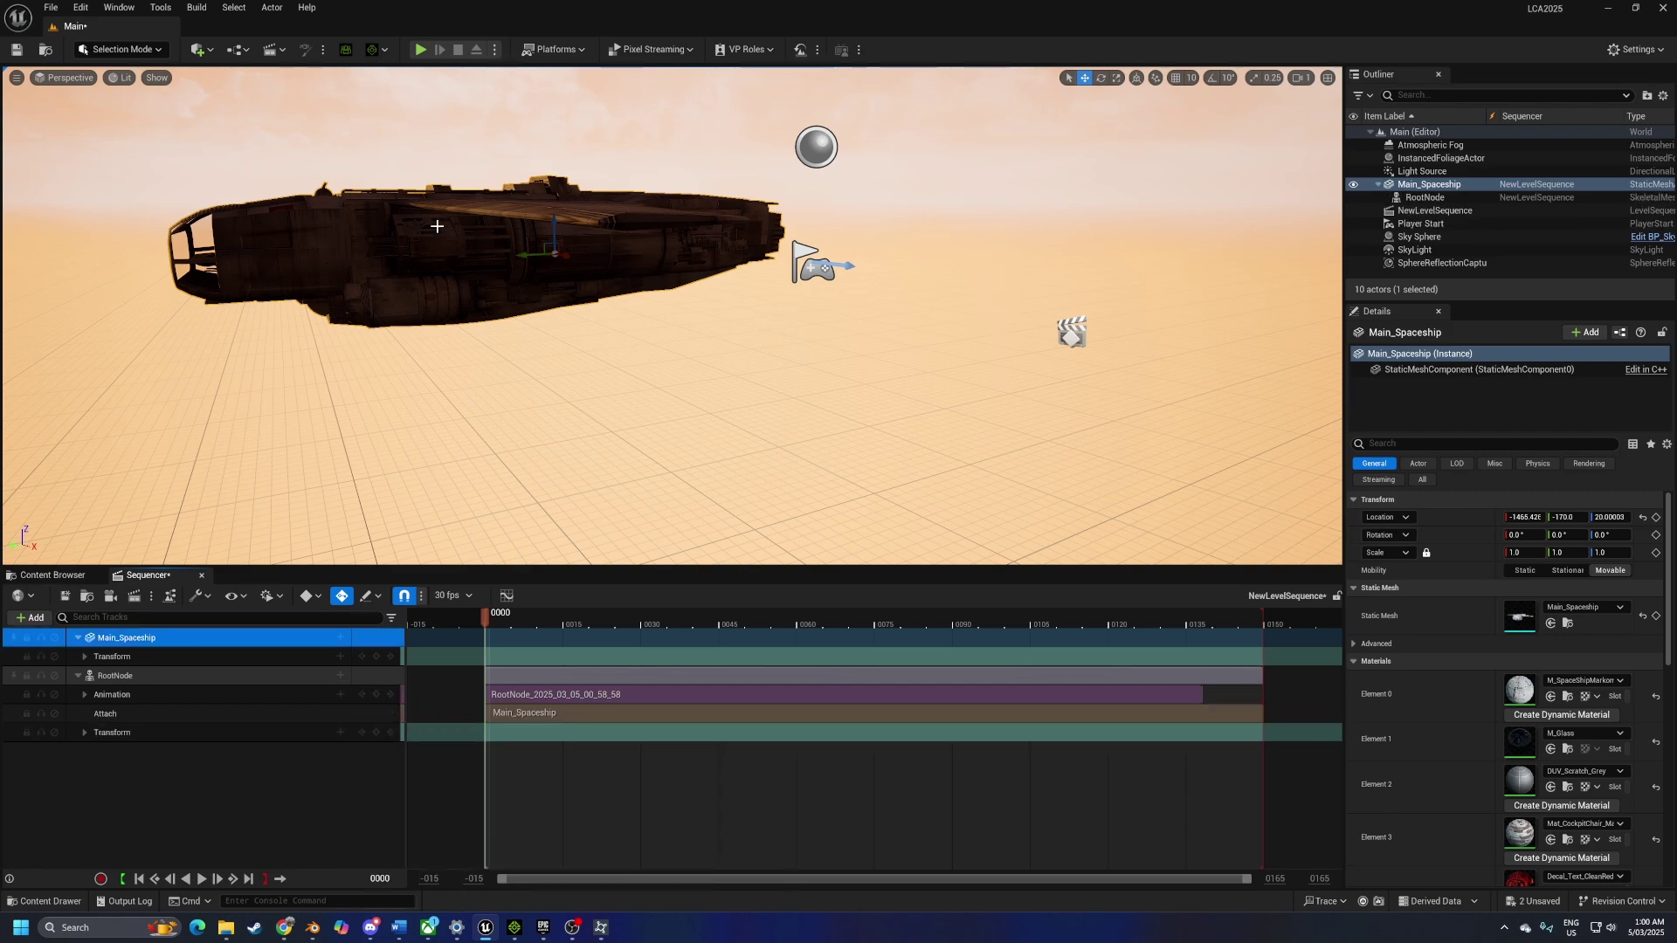
Reset the stormtrooper's location and move it into the spaceship's cockpit, at about X 0, Y 542, Z -23
key("a")
right_click_drag(470, 301, 728, 274)
left_click(728, 274)
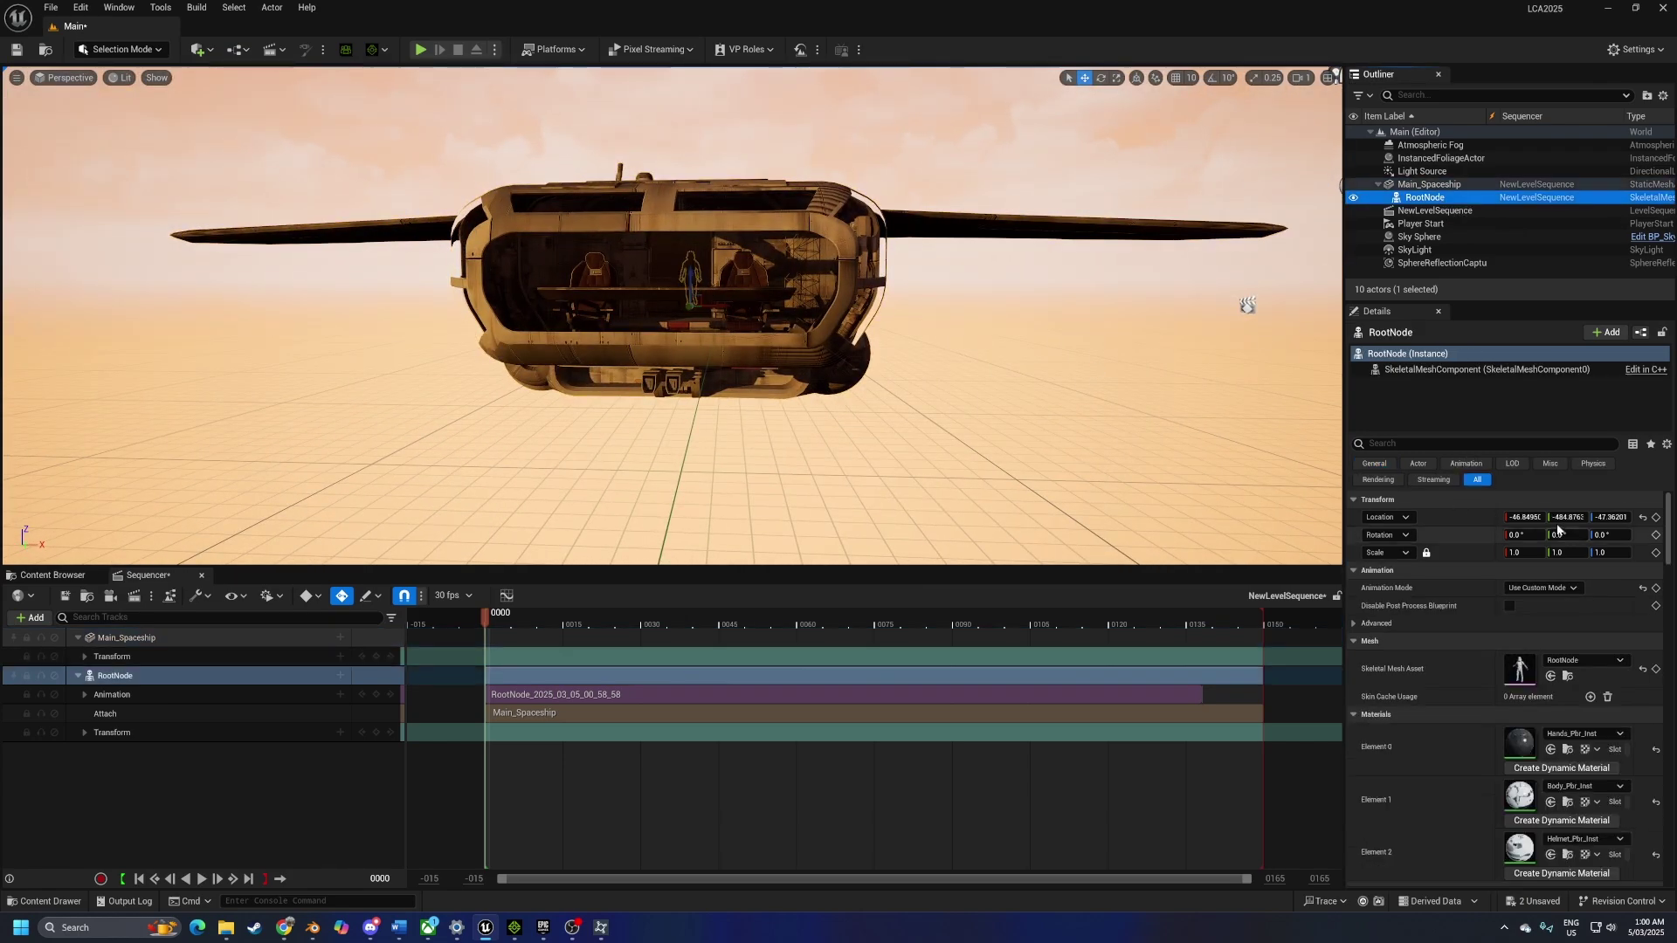
key("f")
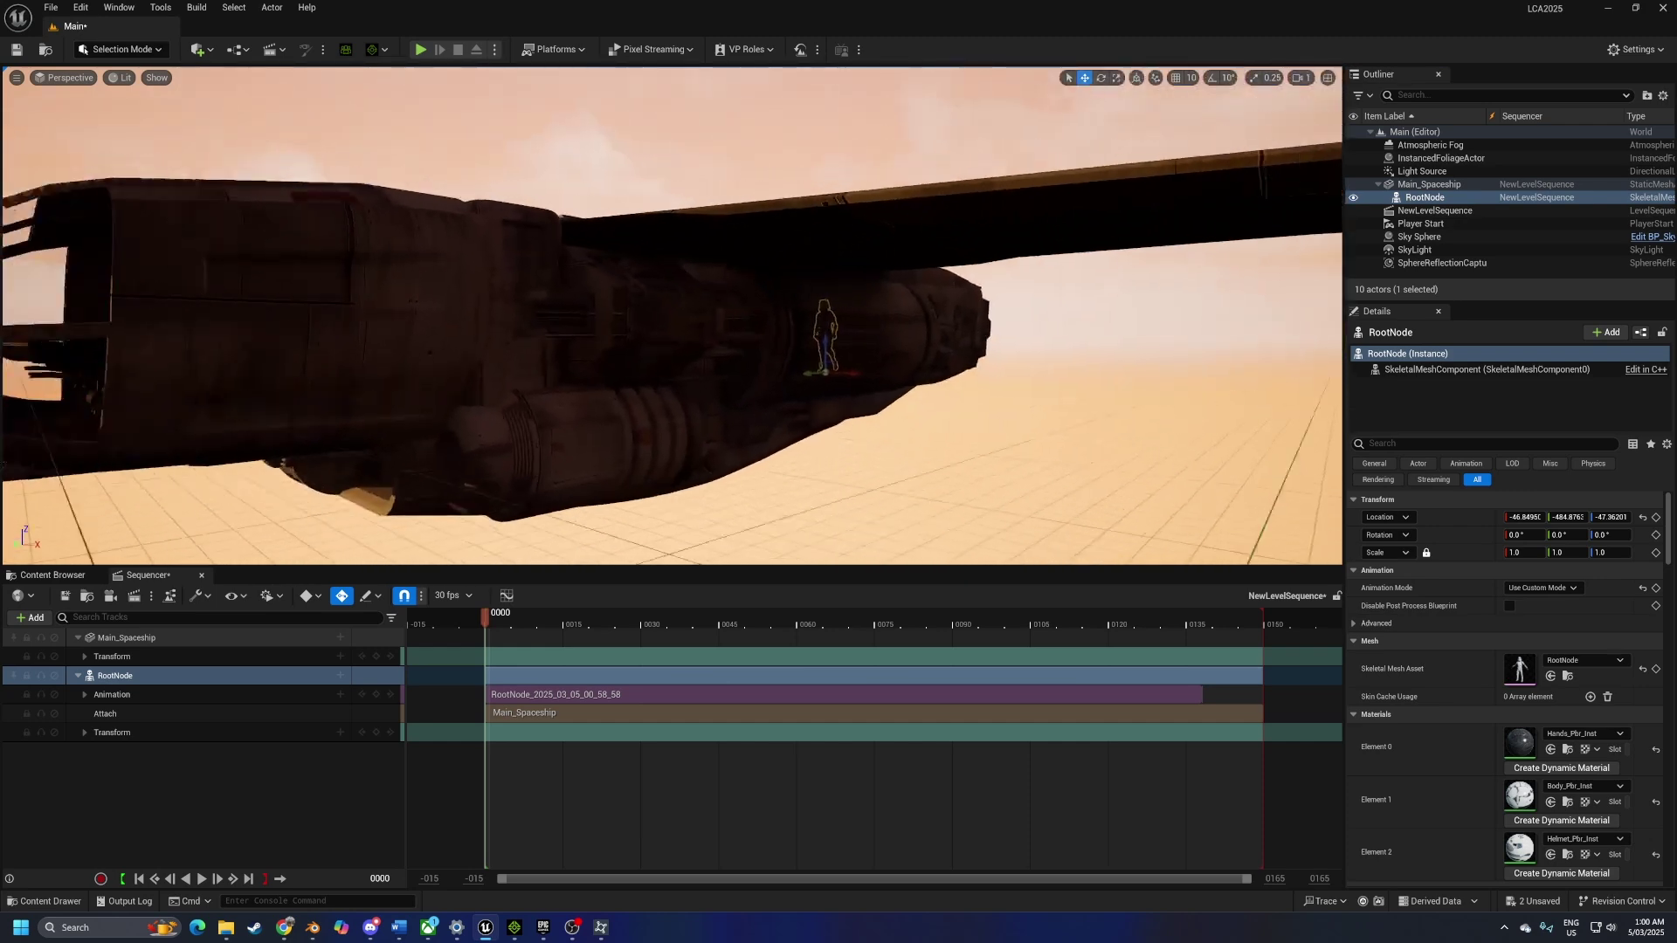
left_click(1643, 518)
key("f")
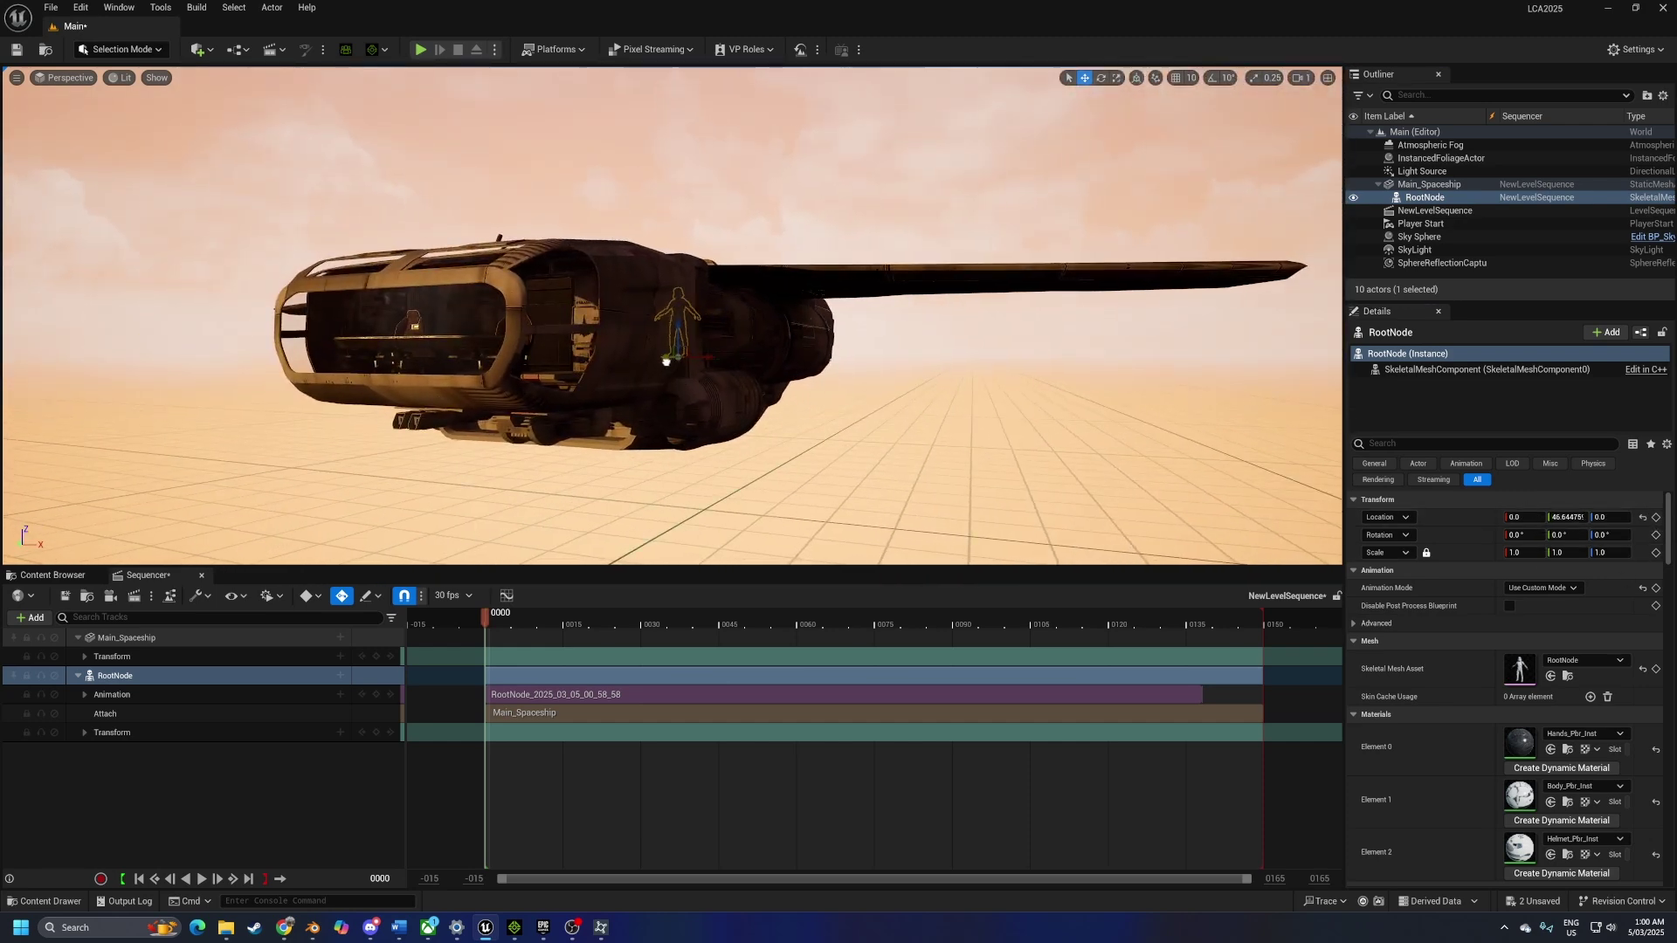
left_click_drag(684, 369, 425, 334)
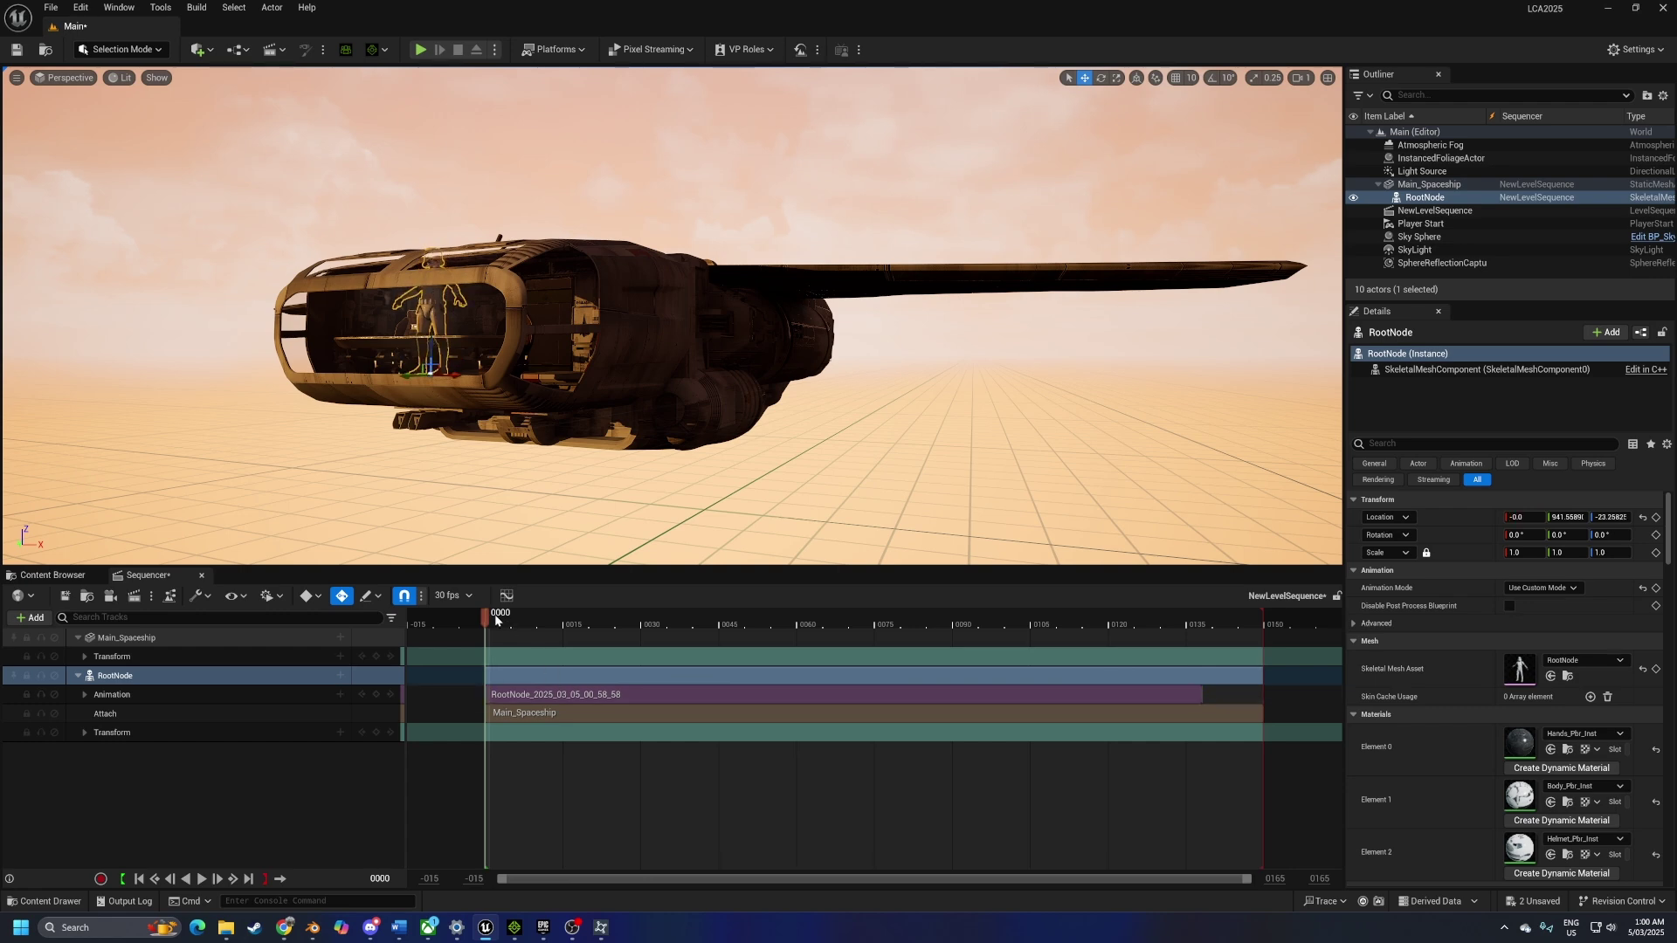